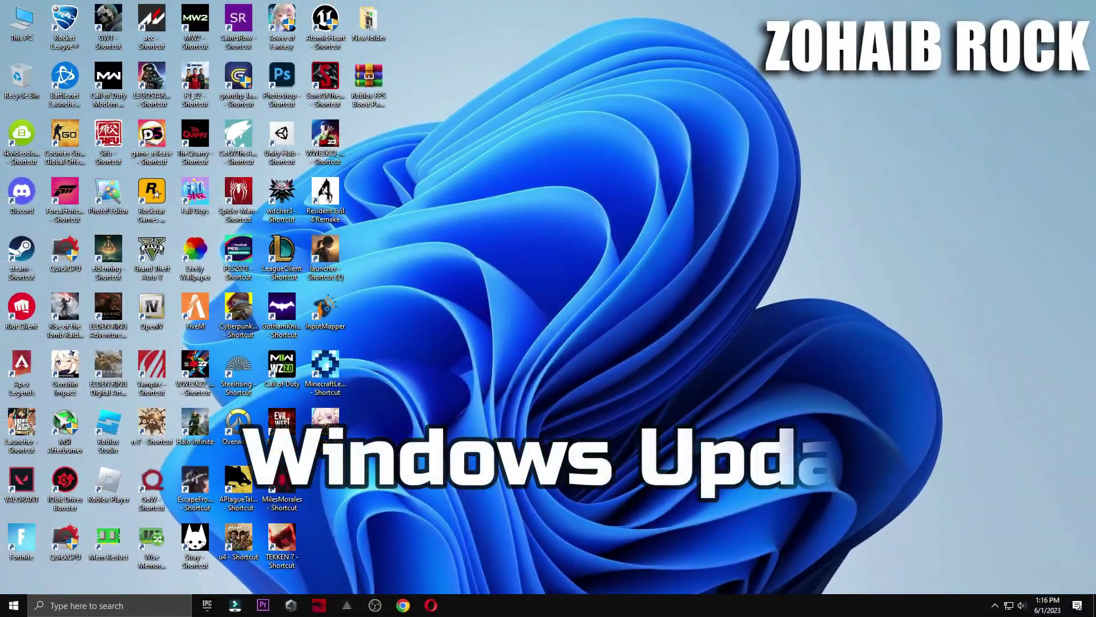
Search for the Windows Update settings, start a check for updates, and close the settings.
left_click(116, 606)
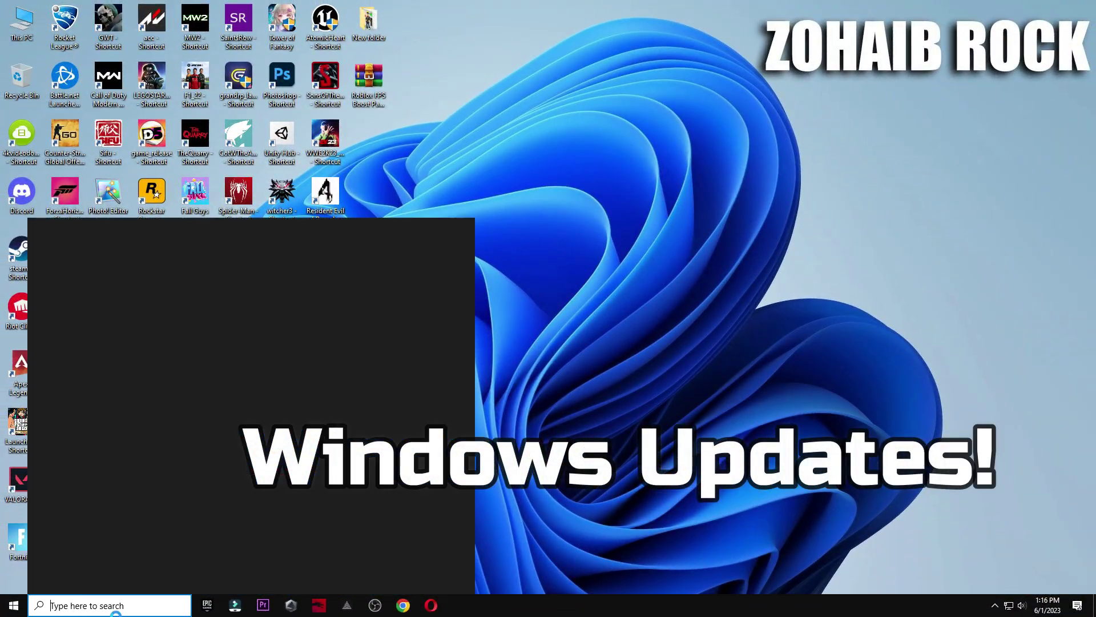
type("windows")
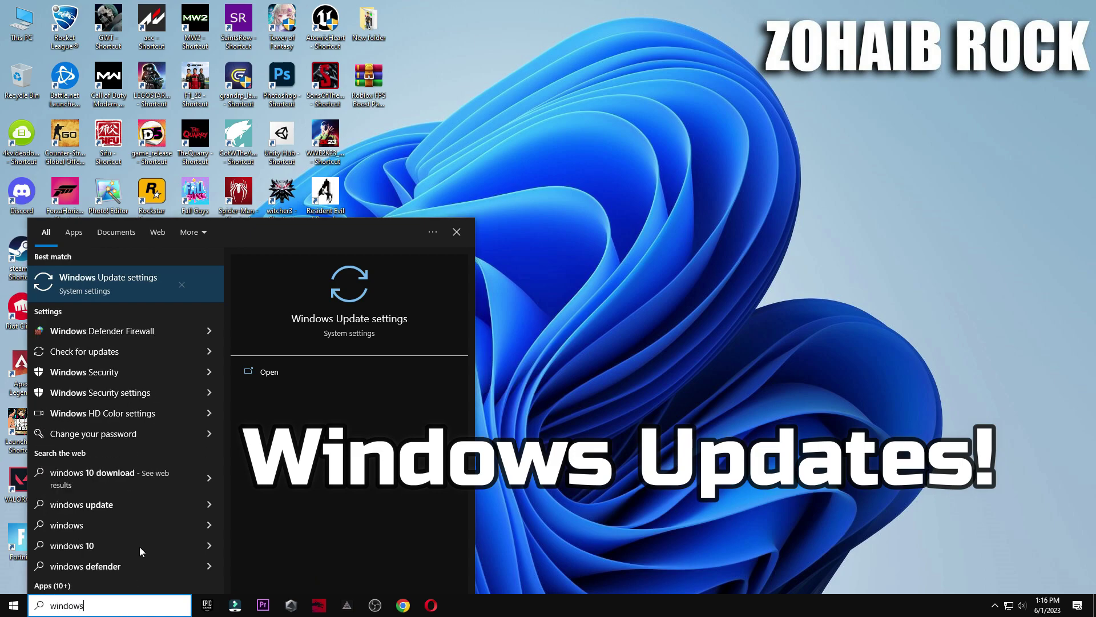
left_click(166, 282)
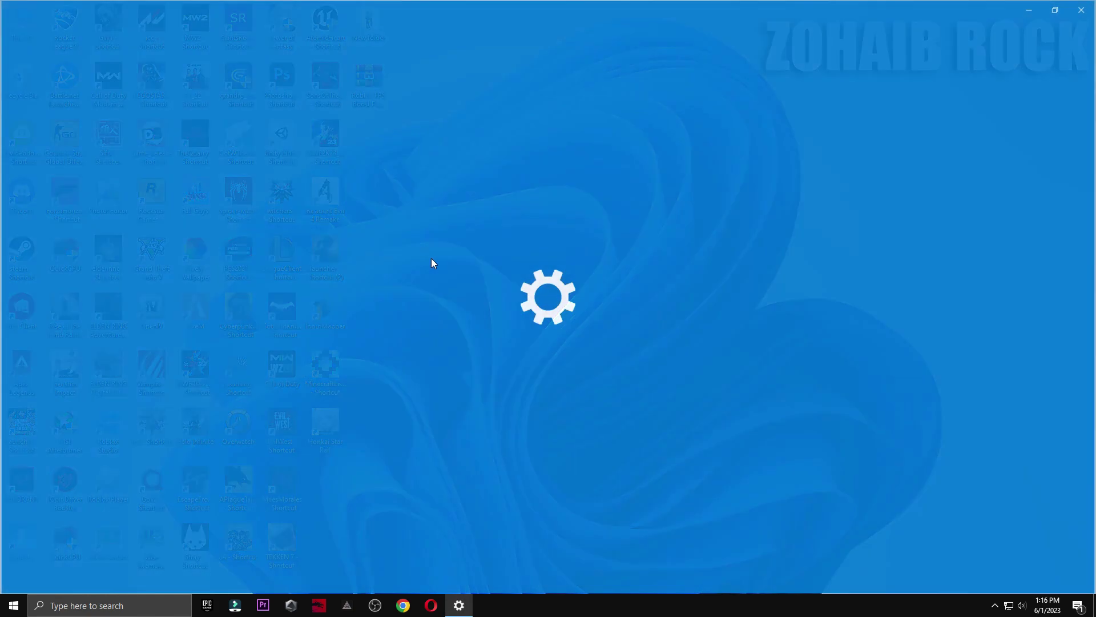
left_click(240, 109)
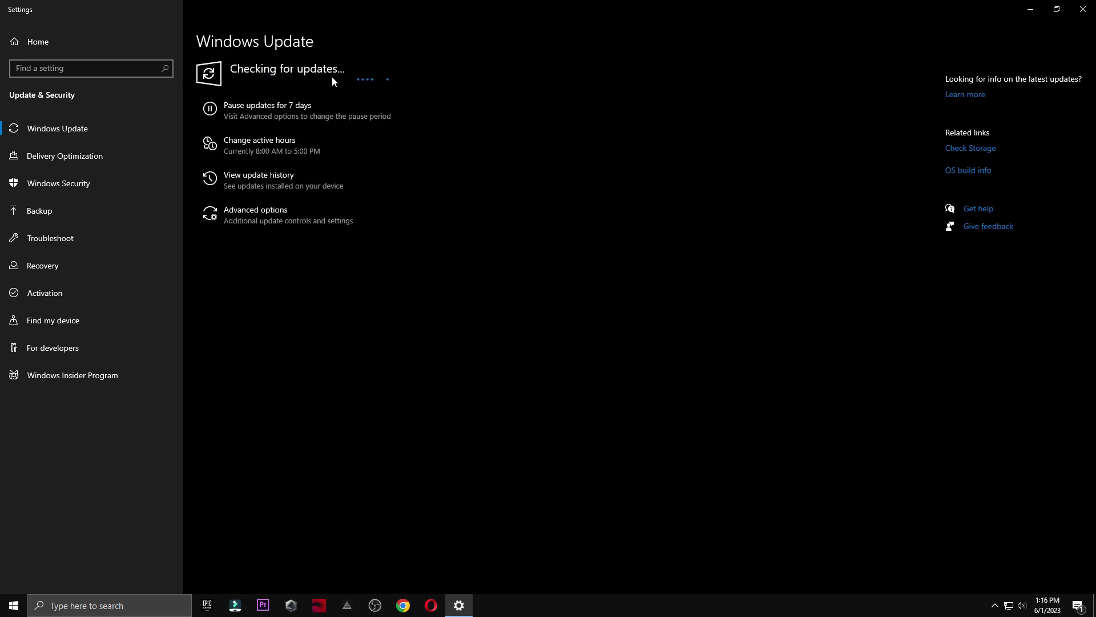
left_click(1082, 9)
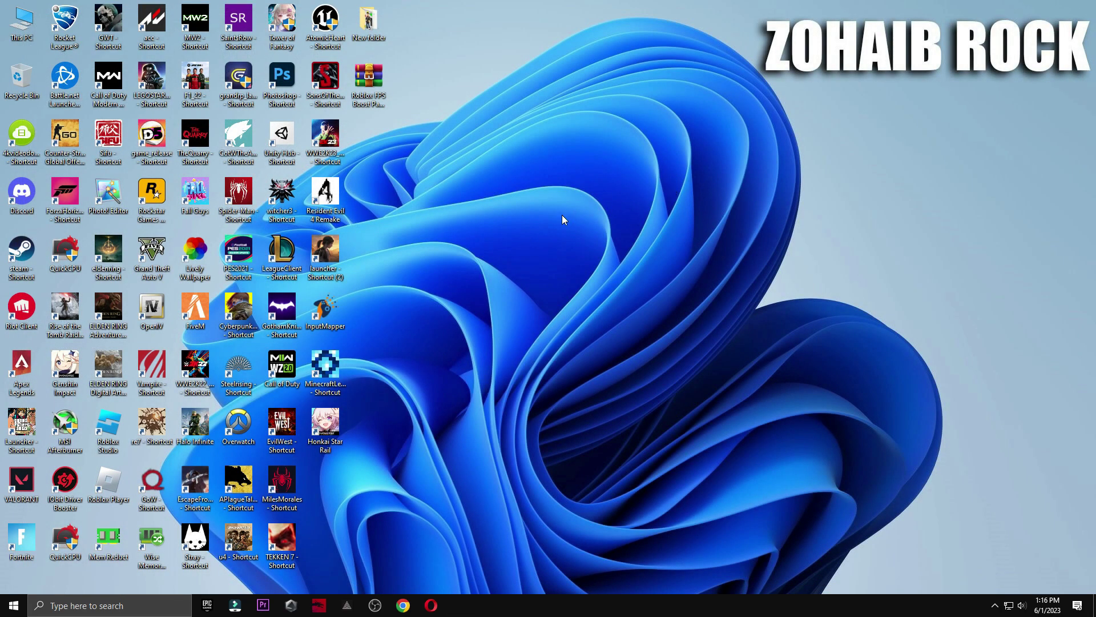
In Device Manager under Computer Management, run an automatic driver update for the NVIDIA GeForce RTX 3070 display adapter, then close both windows.
right_click(6, 28)
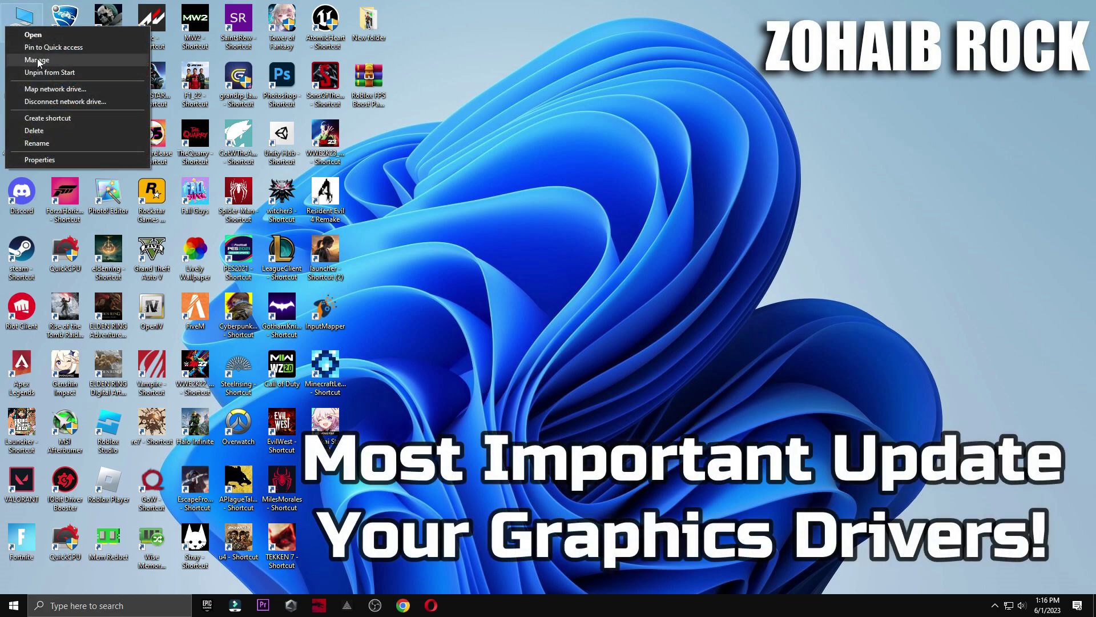
left_click(36, 59)
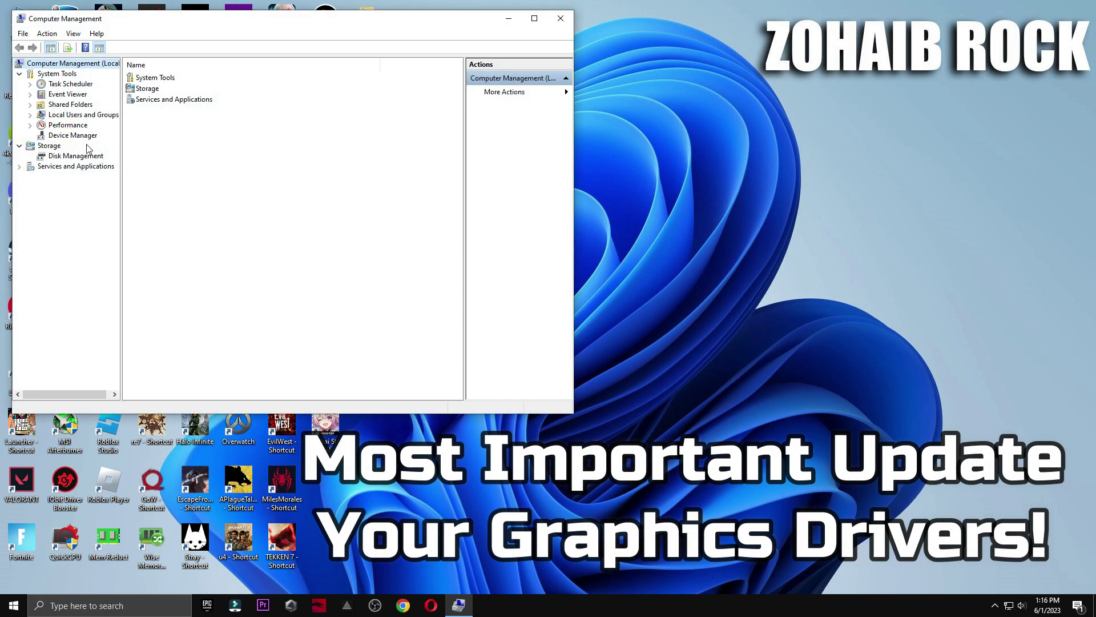
left_click(77, 137)
double_click(171, 106)
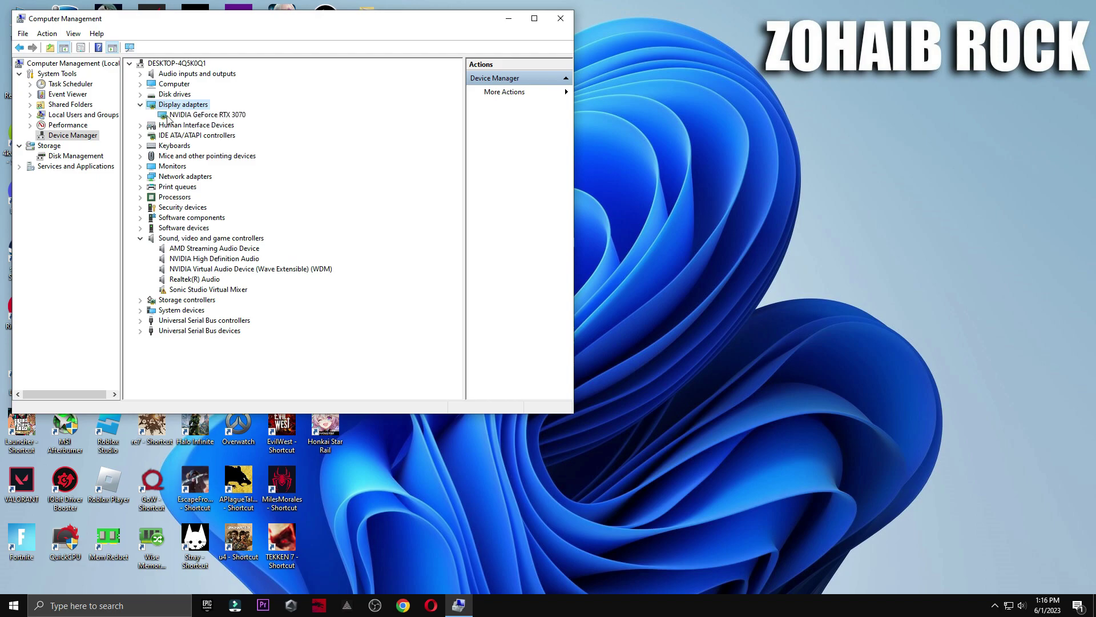
right_click(193, 120)
left_click(229, 128)
left_click(239, 181)
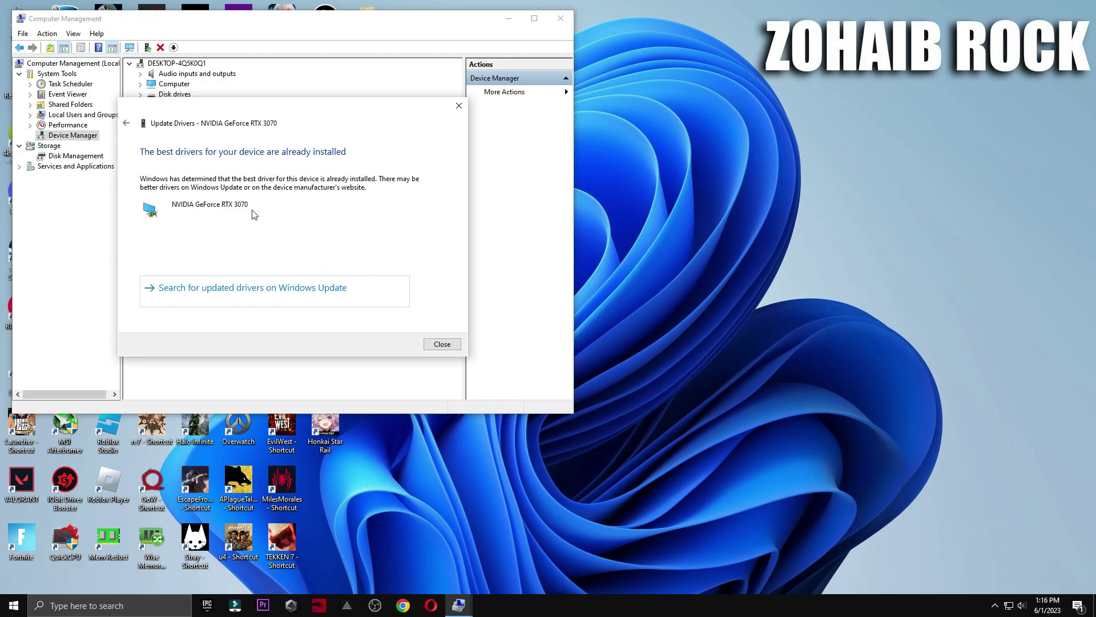
left_click(458, 105)
key("alt+F4")
Extract the Roblox FPS Boost Pack archive onto the desktop and place the extracted folder beside the archive.
left_click_drag(567, 174, 590, 166)
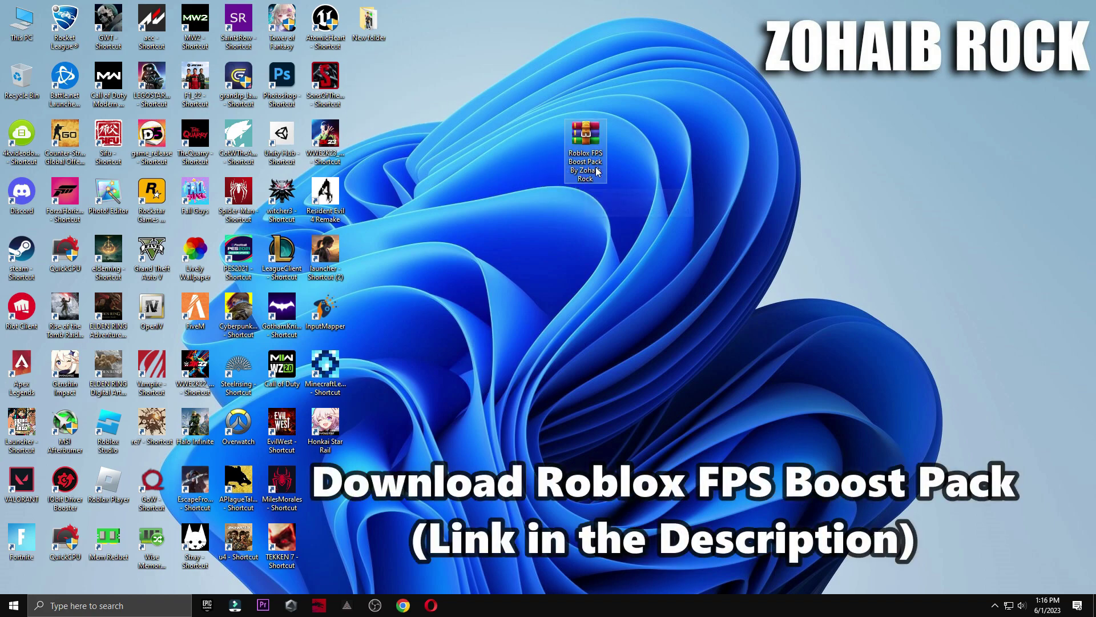
right_click(582, 155)
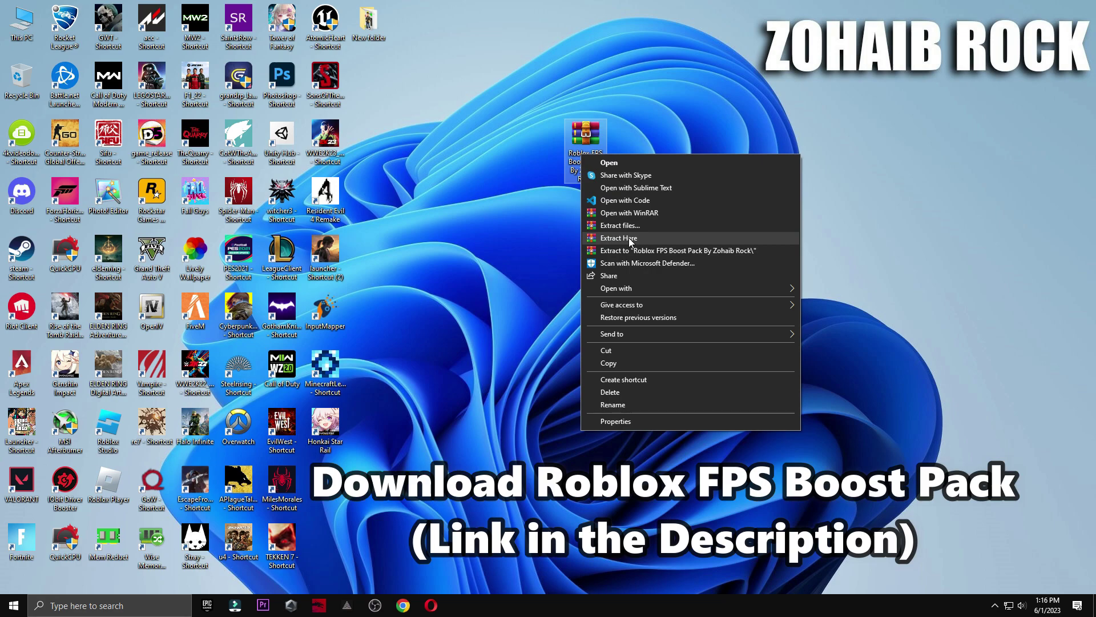
left_click(629, 237)
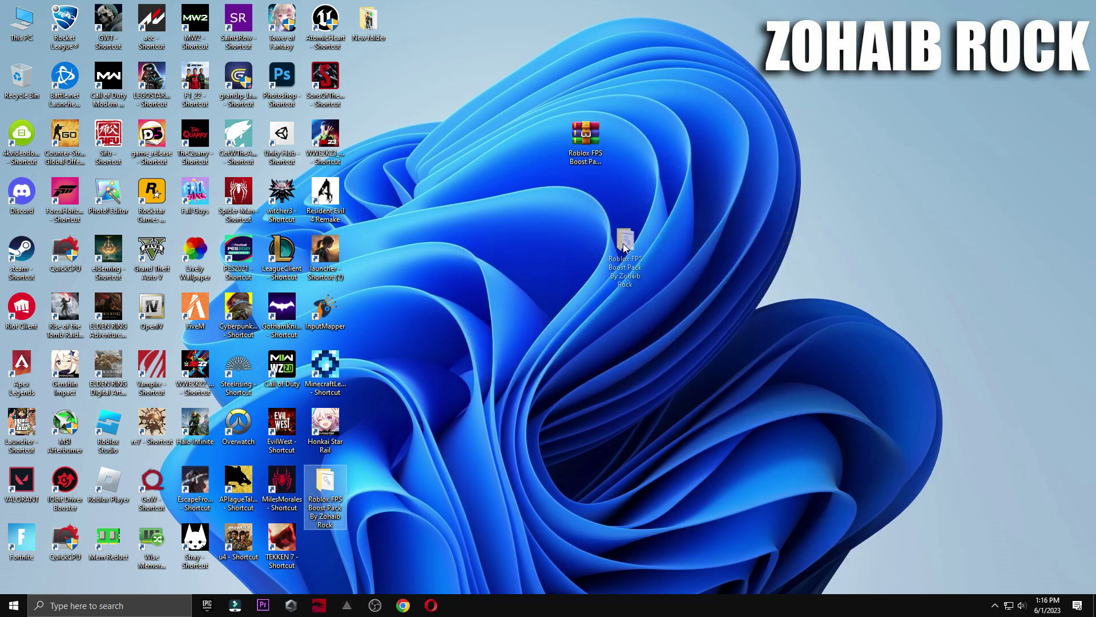
left_click_drag(621, 250, 640, 156)
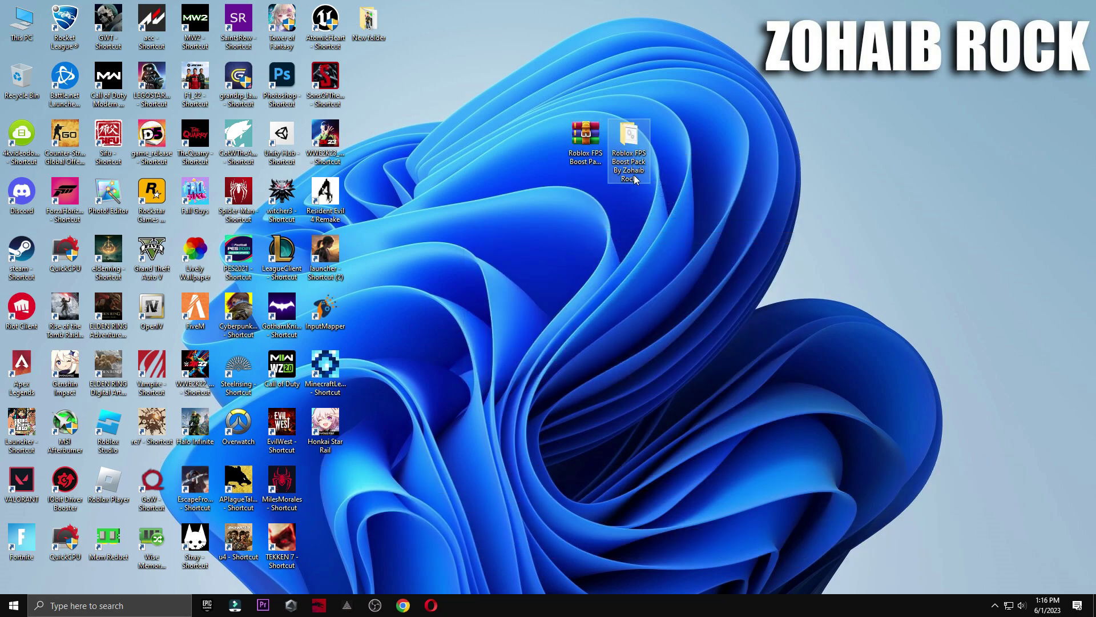
Launch the Create A Restore Point shortcut from the boost pack's 0 Start folder and minimize the folder window.
double_click(628, 151)
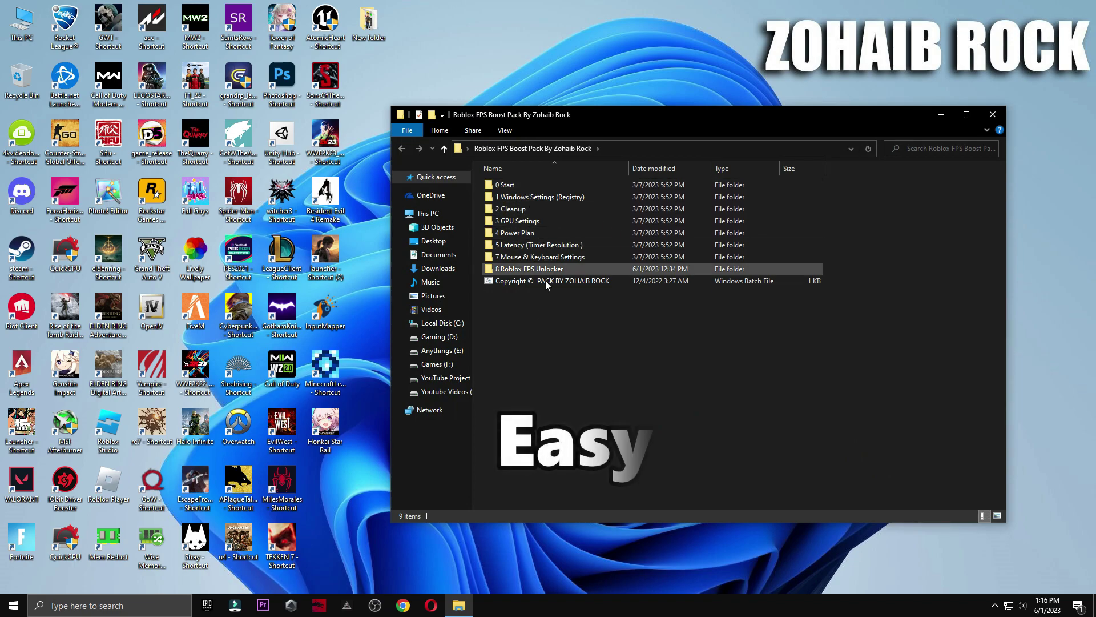
double_click(531, 187)
left_click(539, 186)
double_click(540, 186)
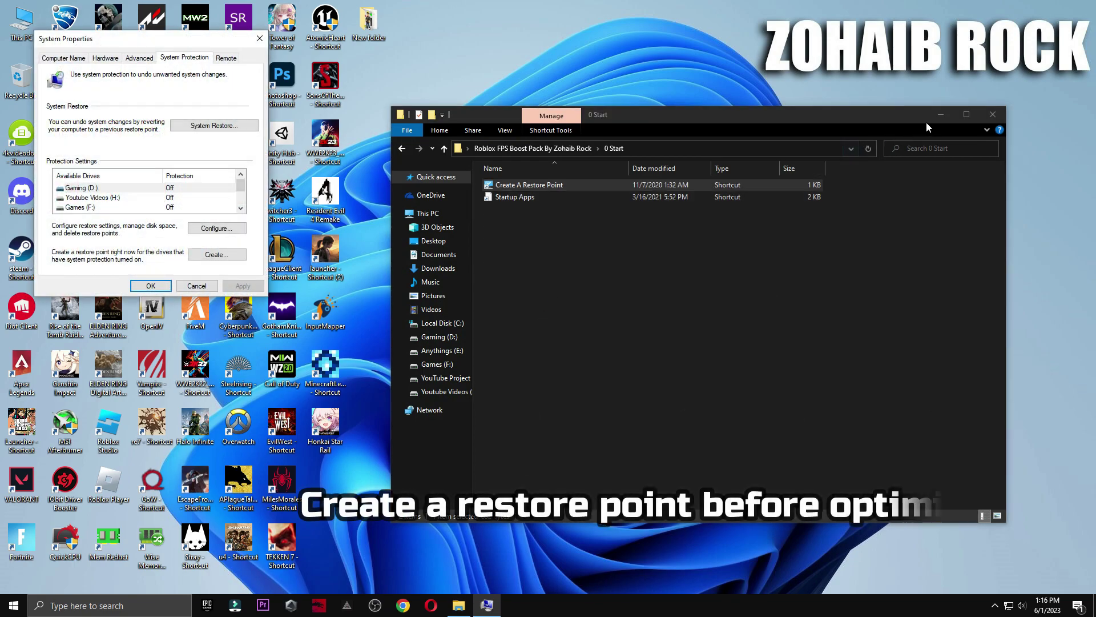
left_click(941, 114)
left_click_drag(183, 47, 629, 92)
Configure Local Disk (C:) with system protection turned on.
scroll(584, 244, "down", 1)
left_click(535, 244)
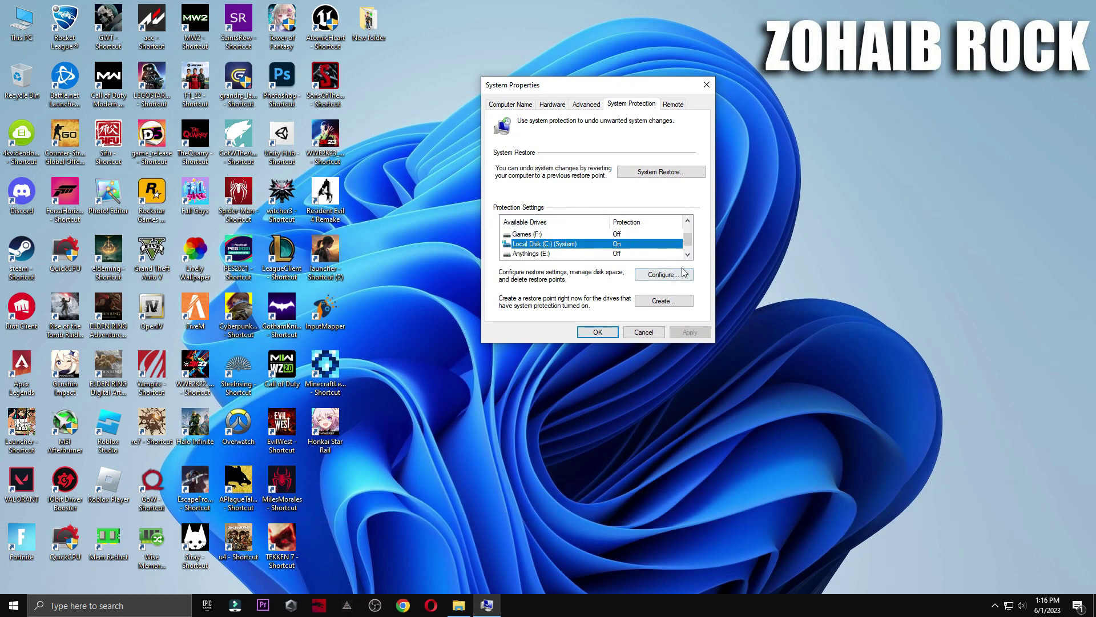
left_click(662, 275)
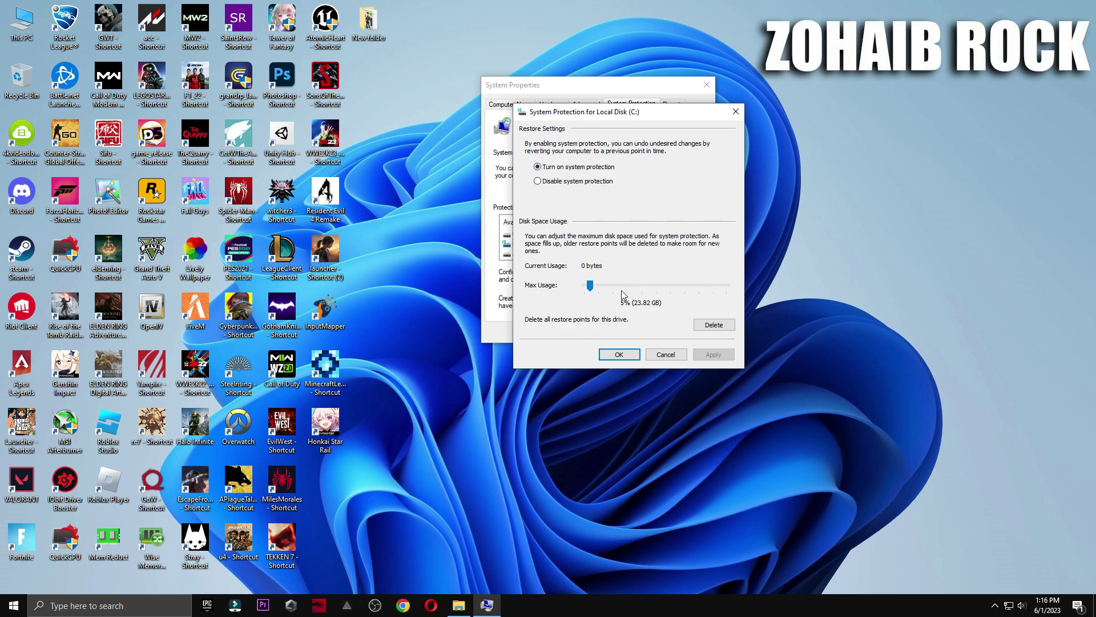
left_click(619, 355)
Create a restore point with the description "backup" and close System Properties.
left_click(662, 301)
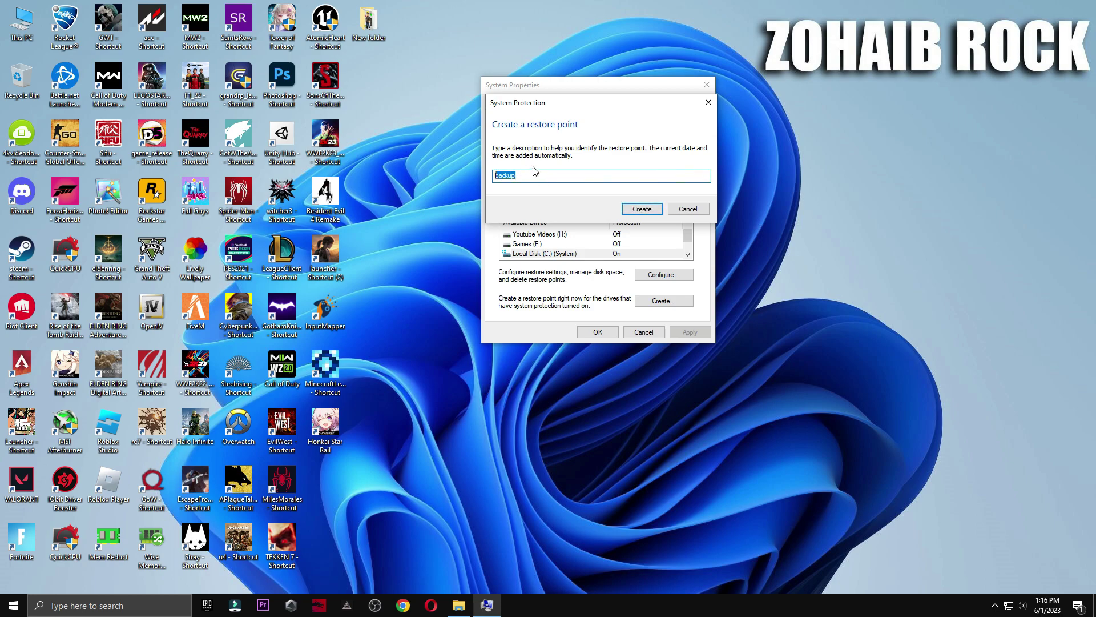
left_click(631, 209)
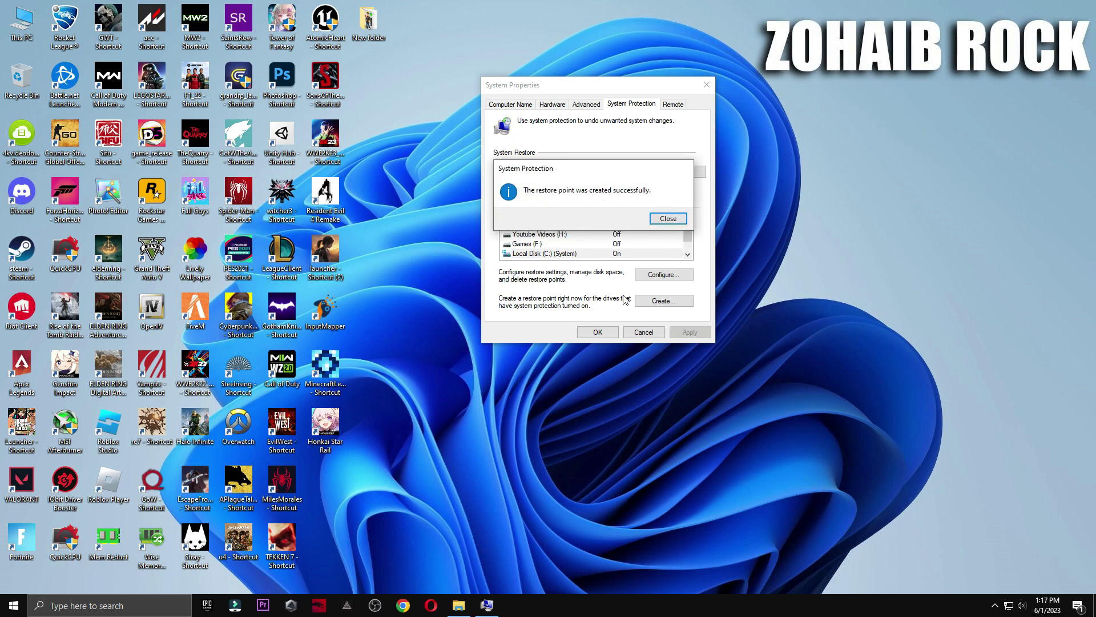
left_click(668, 219)
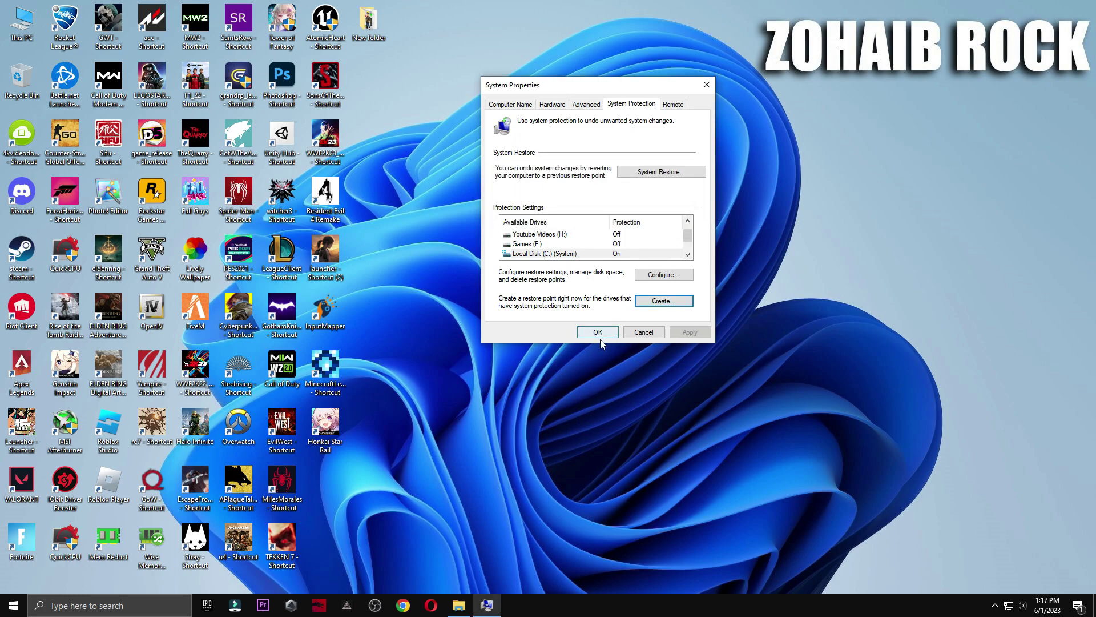
left_click(599, 335)
Open the Startup Apps shortcut from the 0 Start folder, disable µTorrent at startup, and close Task Manager.
left_click(459, 607)
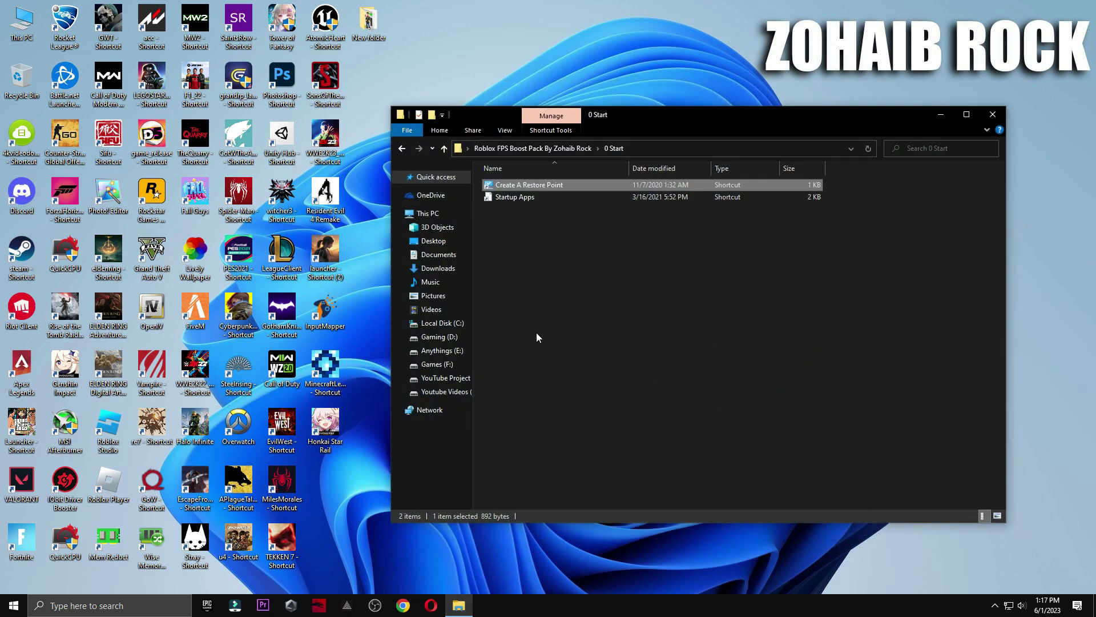
double_click(519, 200)
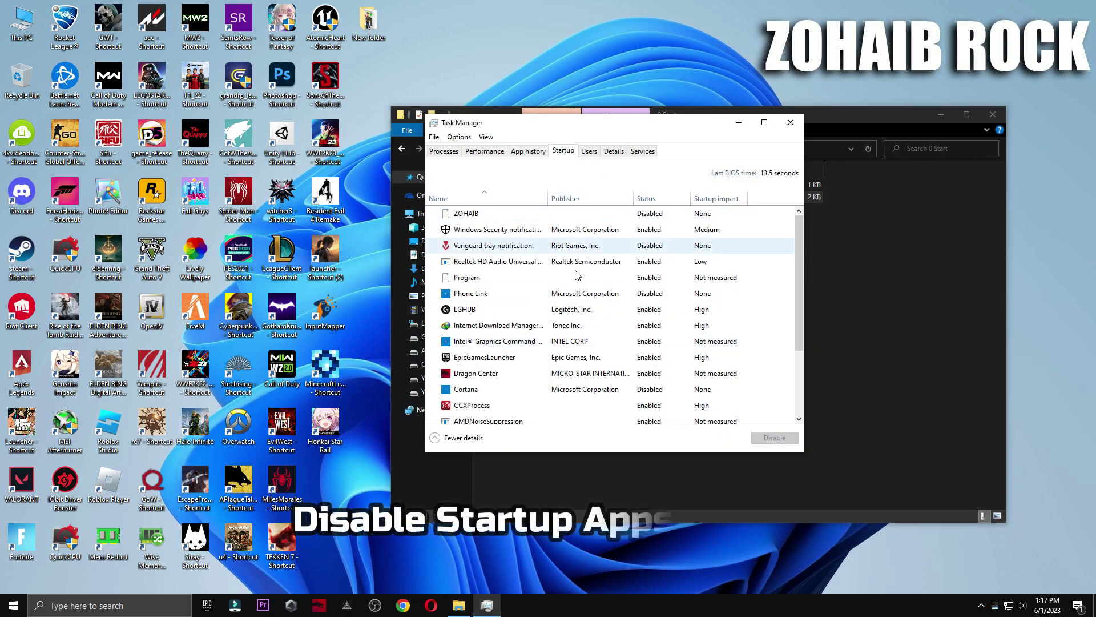
scroll(578, 246, "down", 3)
left_click(611, 370)
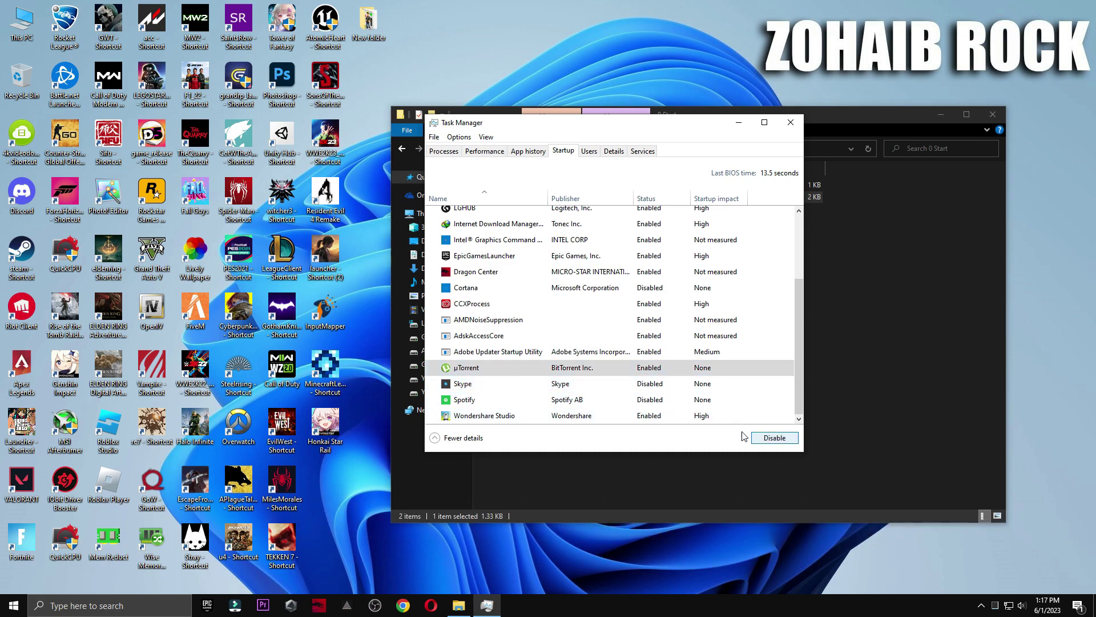
left_click(774, 437)
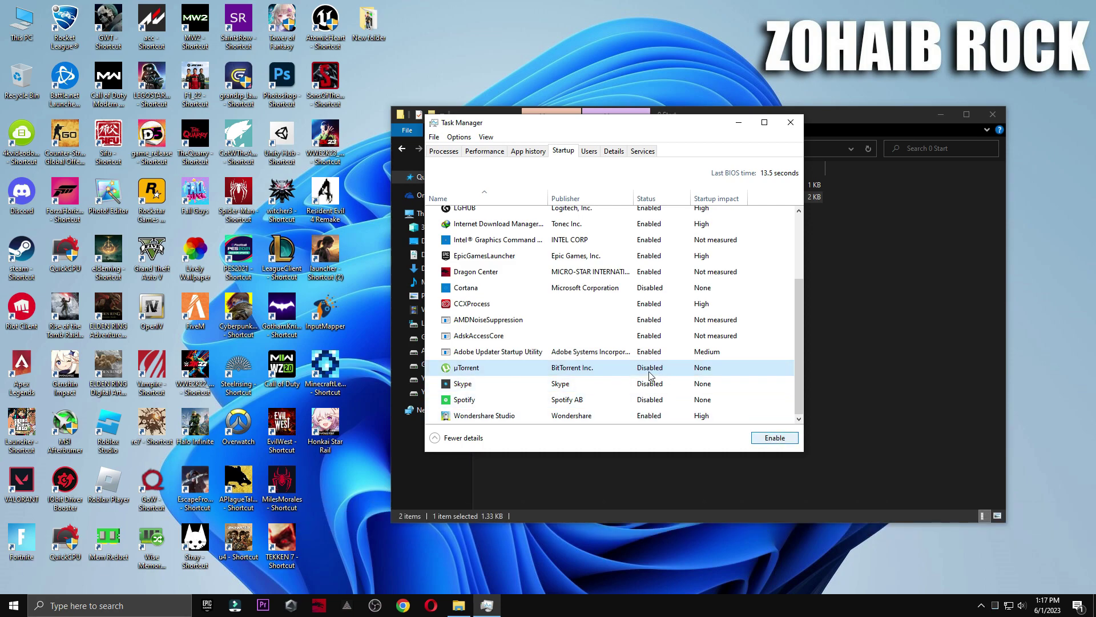
left_click(628, 385)
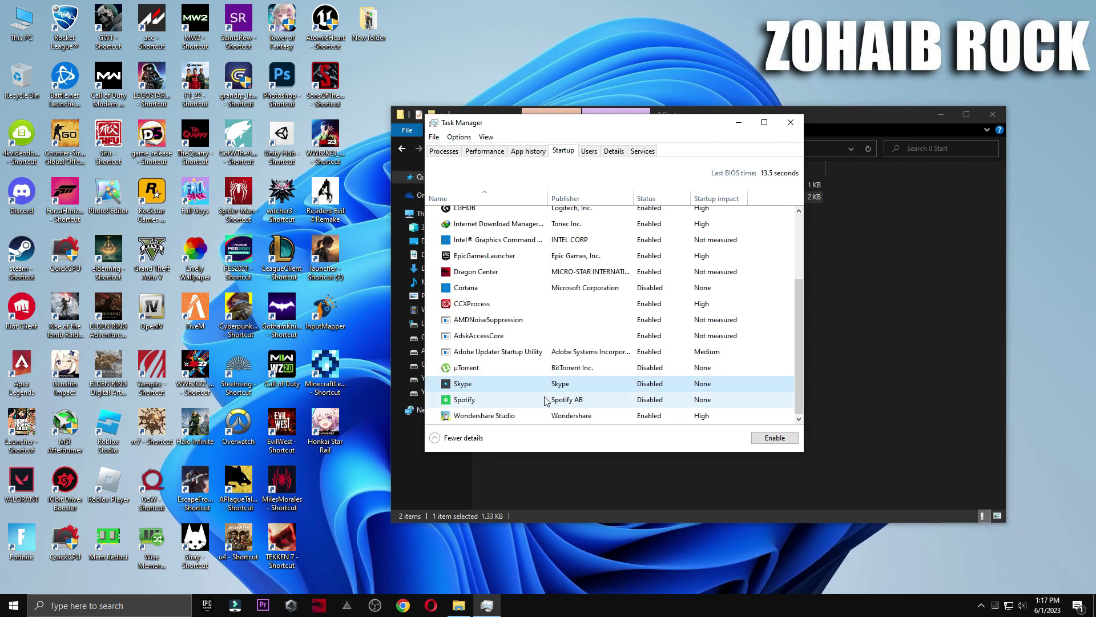
scroll(615, 393, "up", 2)
scroll(615, 390, "up", 1)
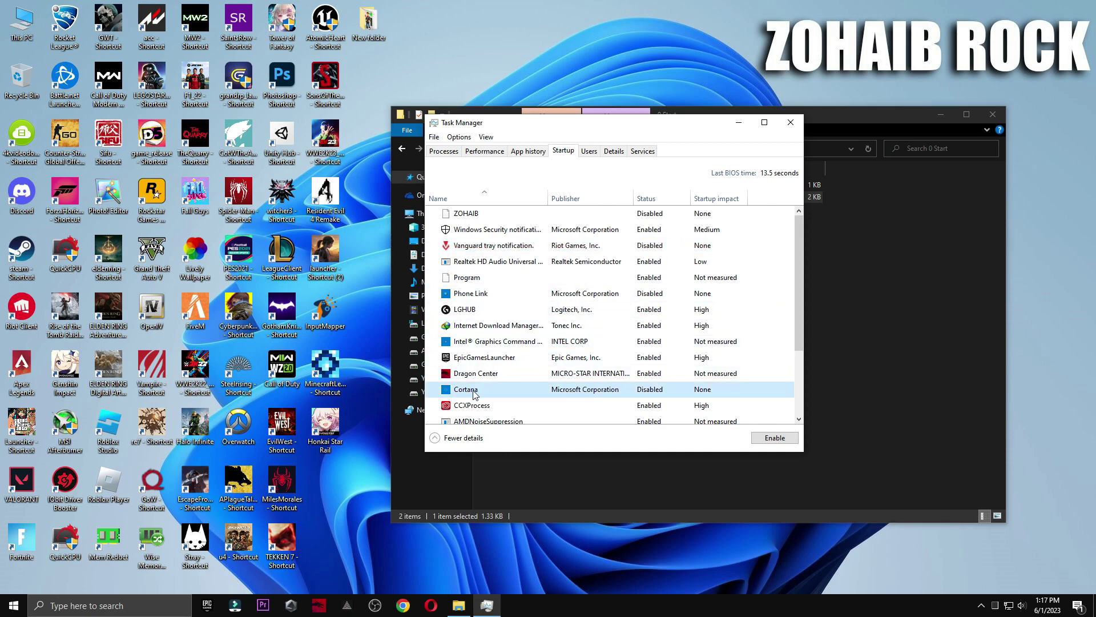
left_click(790, 122)
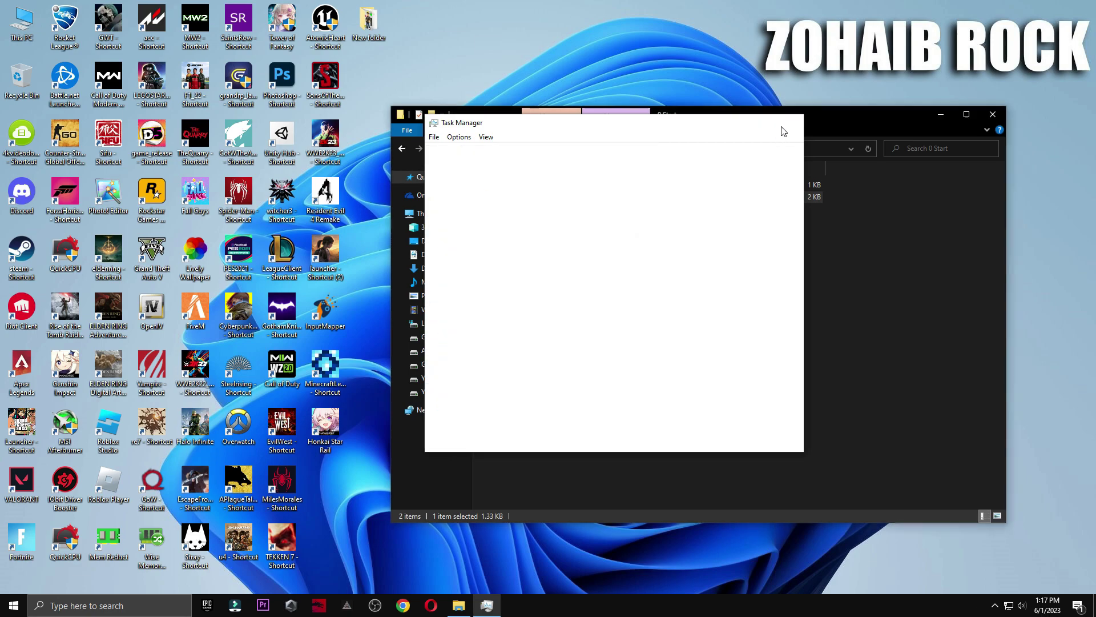
Open the boost pack's 1 Windows Settings (Registry) folder.
left_click(402, 149)
double_click(514, 197)
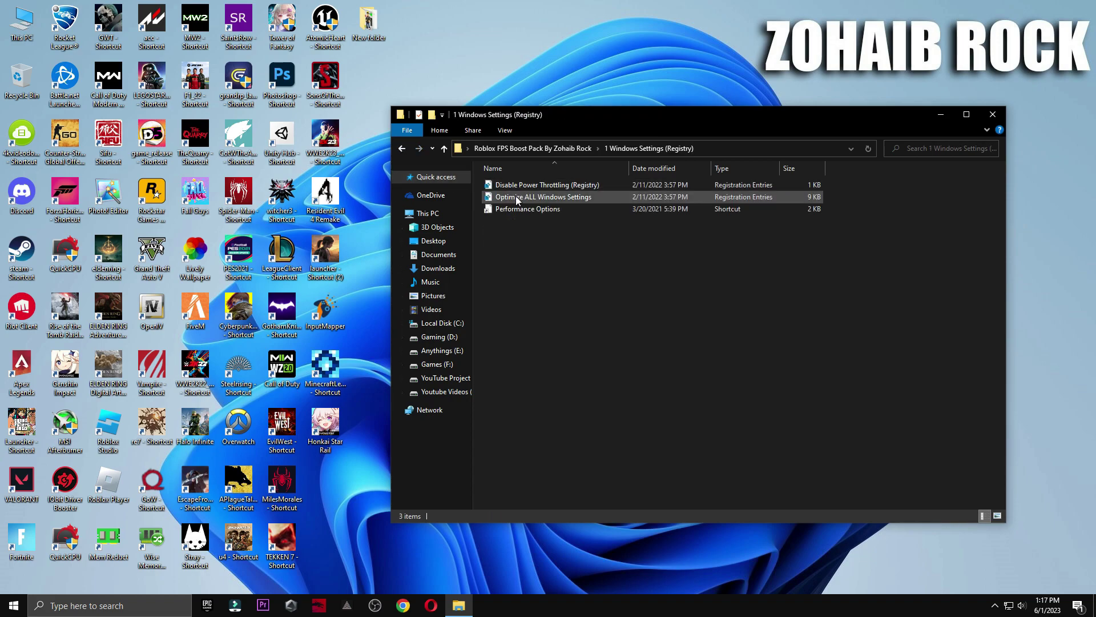
left_click(13, 606)
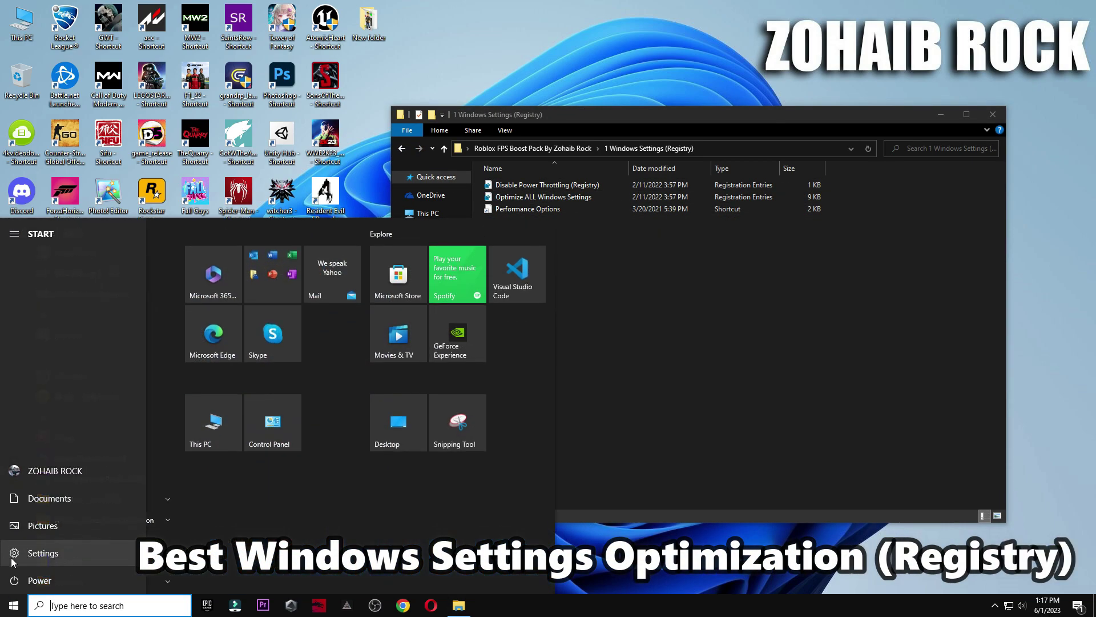
left_click(81, 556)
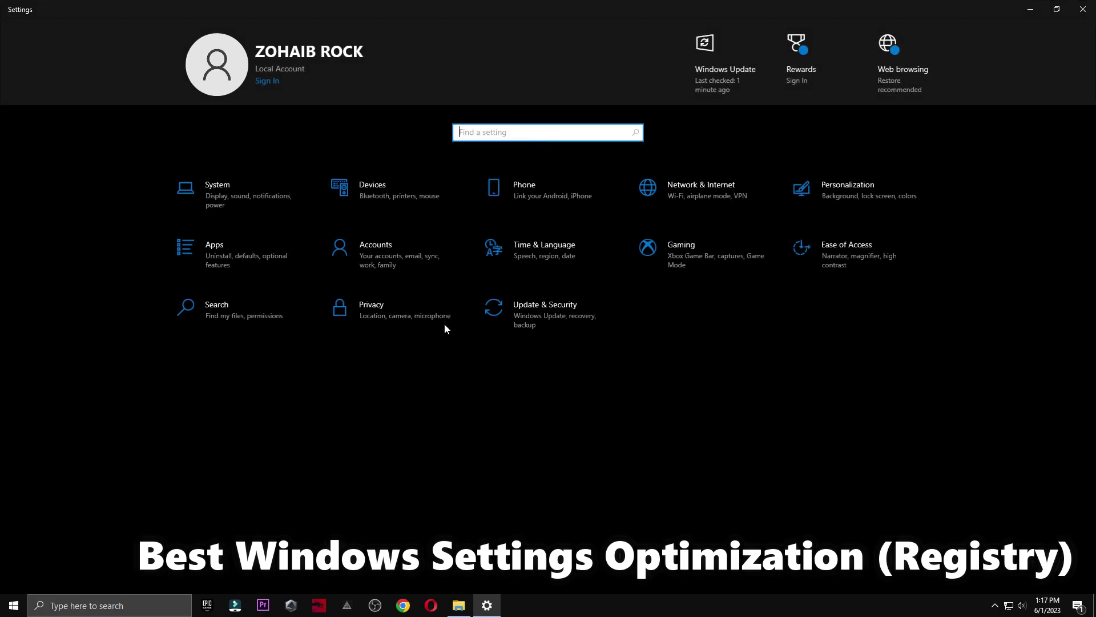
left_click(1092, 5)
Add the Optimize ALL Windows Settings and Disable Power Throttling (Registry) files to the registry.
double_click(592, 195)
left_click(628, 321)
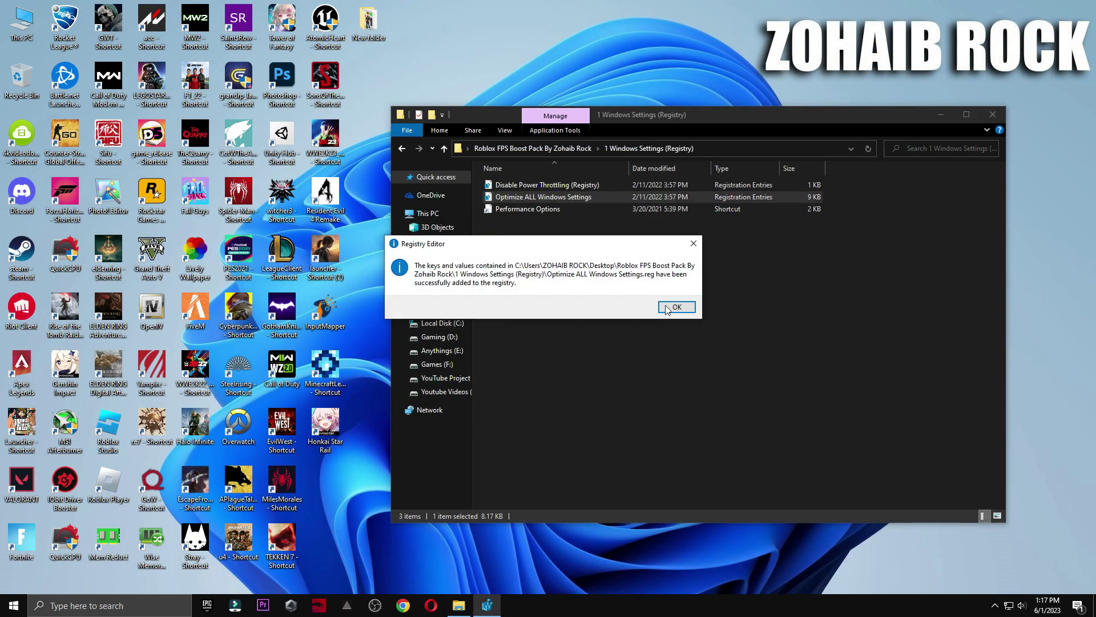
left_click(675, 306)
double_click(583, 184)
left_click(634, 319)
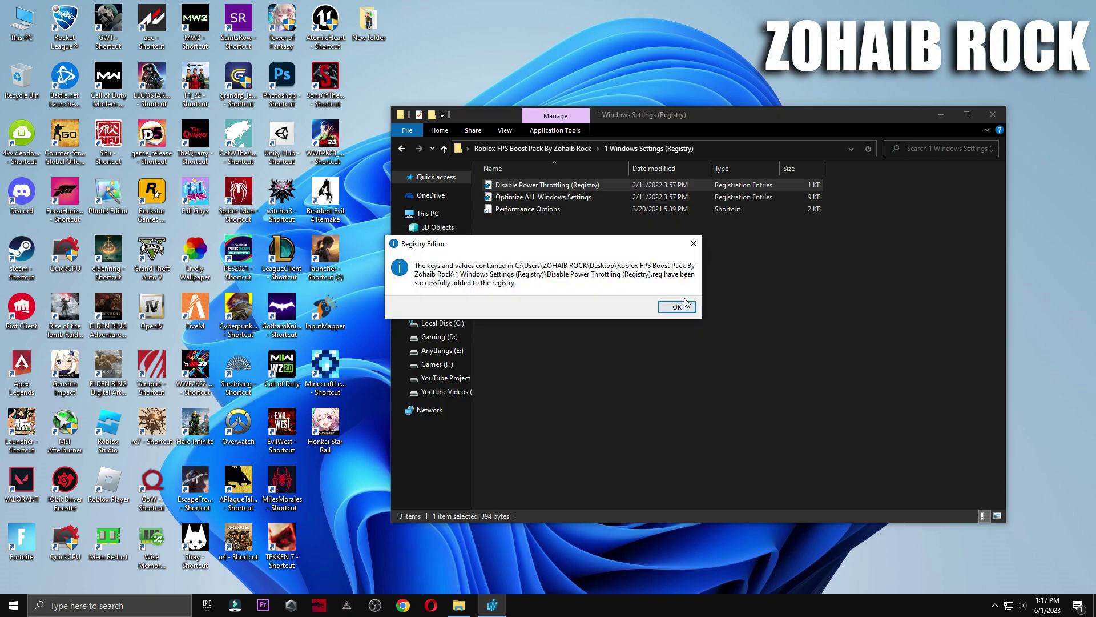
left_click(684, 303)
Open the Performance Options shortcut and accept the visual effects setting "Let Windows choose what's best for my computer".
left_click(548, 210)
double_click(552, 214)
left_click_drag(210, 50, 631, 89)
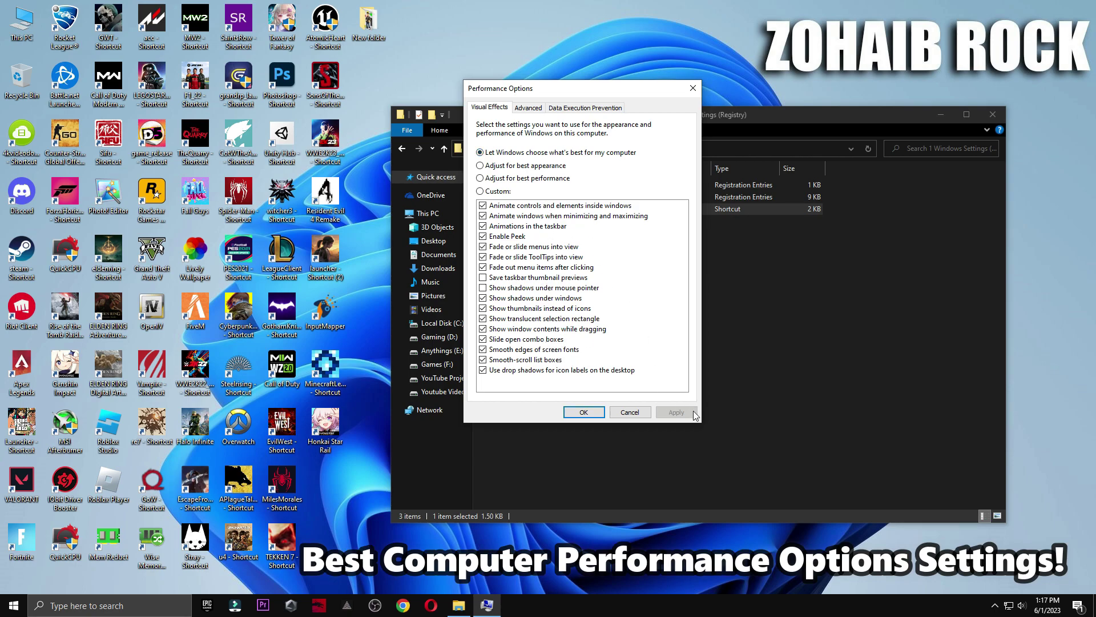
left_click(583, 413)
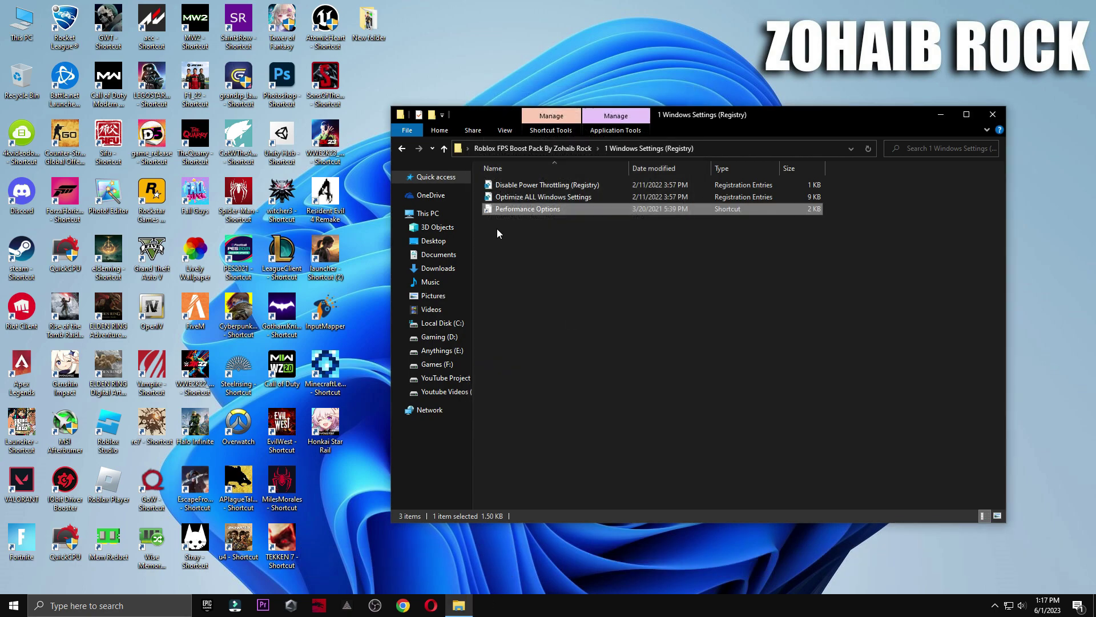
Run the Delete Temporary Files and Delete Windows Update Cache scripts from the boost pack's 2 Cleanup folder.
left_click(403, 150)
double_click(502, 197)
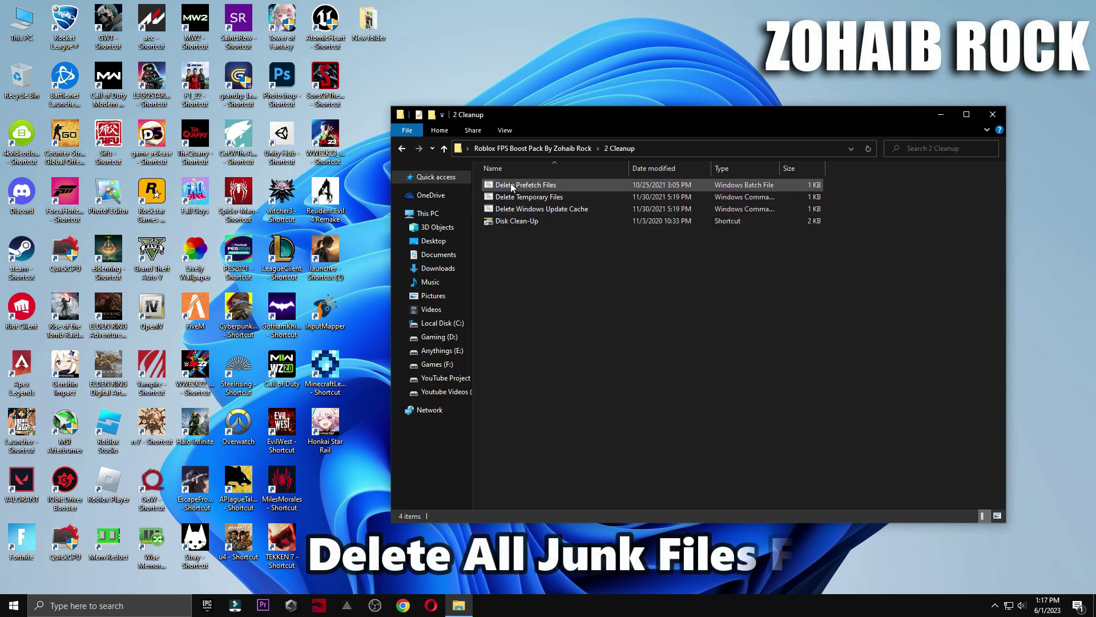
double_click(512, 196)
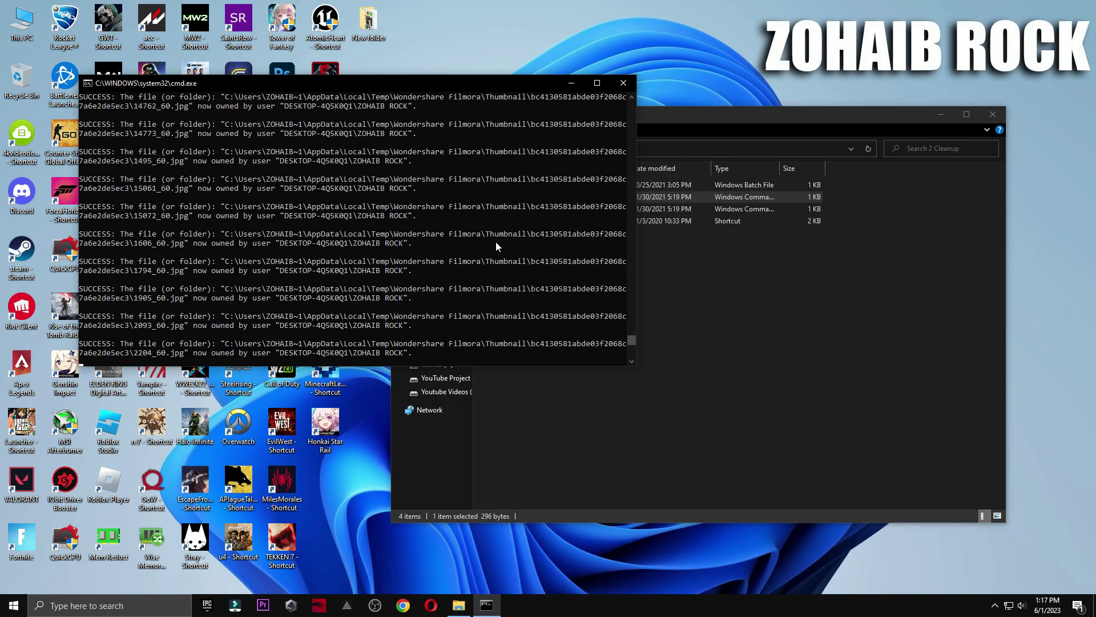
key("Return")
double_click(501, 209)
key("Return")
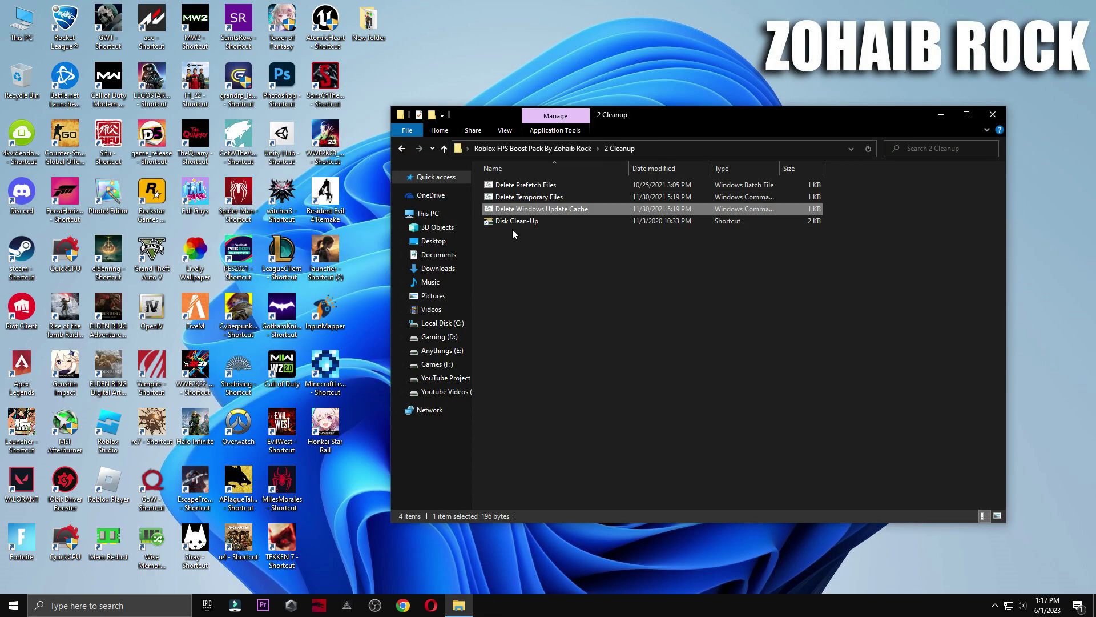
Run the Disk Clean-Up shortcut for drive C: and permanently delete the preselected unnecessary files.
double_click(532, 223)
key("Return")
left_click(993, 116)
left_click_drag(625, 254, 694, 117)
left_click(593, 180)
left_click_drag(253, 109, 632, 94)
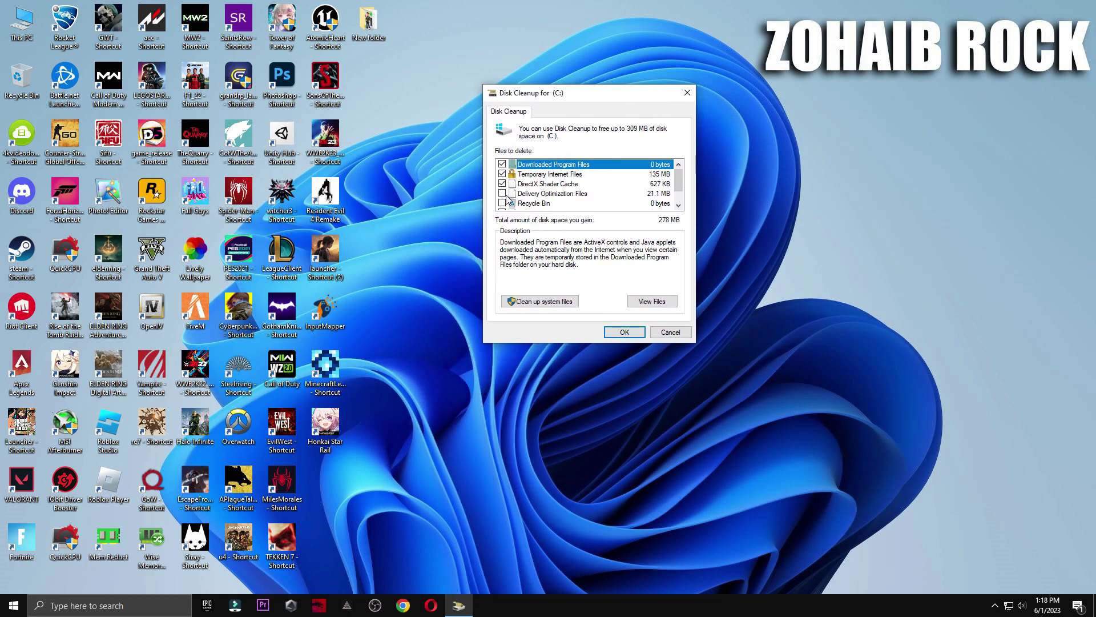
scroll(504, 205, "down", 1)
left_click(624, 332)
left_click(584, 312)
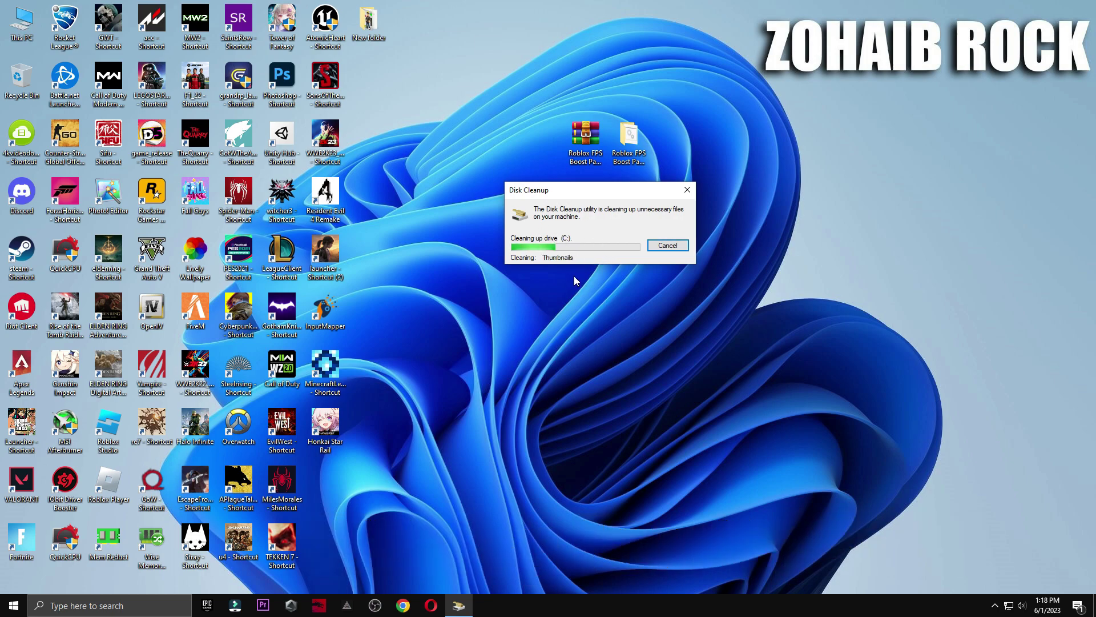
Open the boost pack's 3 GPU Settings folder and show its contents as extra large icons.
double_click(628, 137)
double_click(531, 220)
right_click(554, 250)
mouse_move(633, 265)
left_click(708, 259)
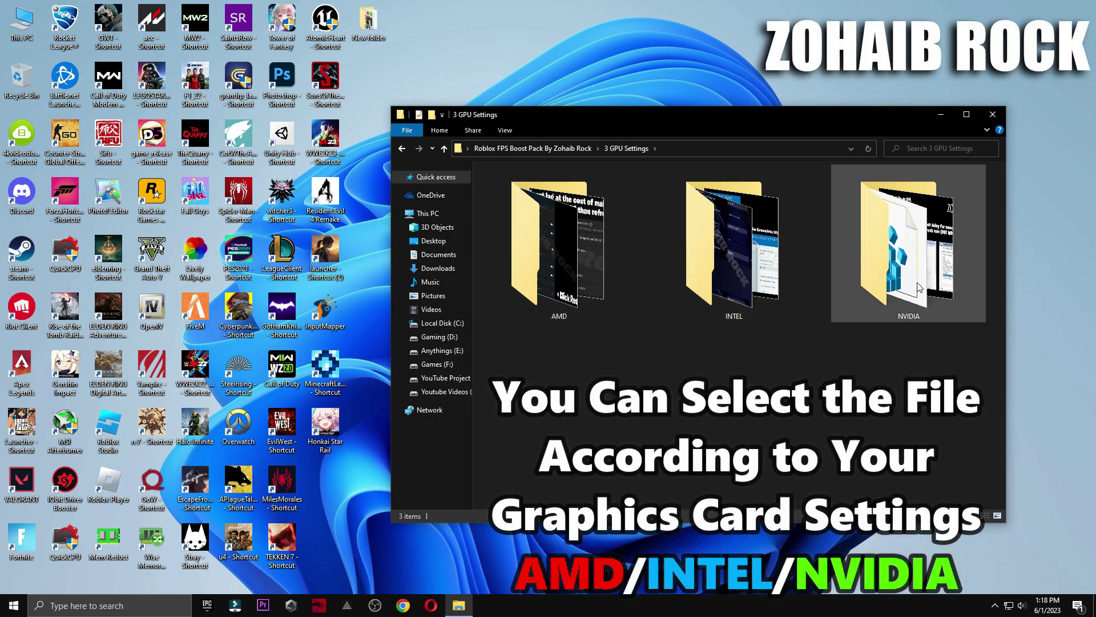
Examine the recommended graphics settings images in the AMD folder and close the image viewer.
double_click(612, 260)
left_click(513, 211)
double_click(513, 211)
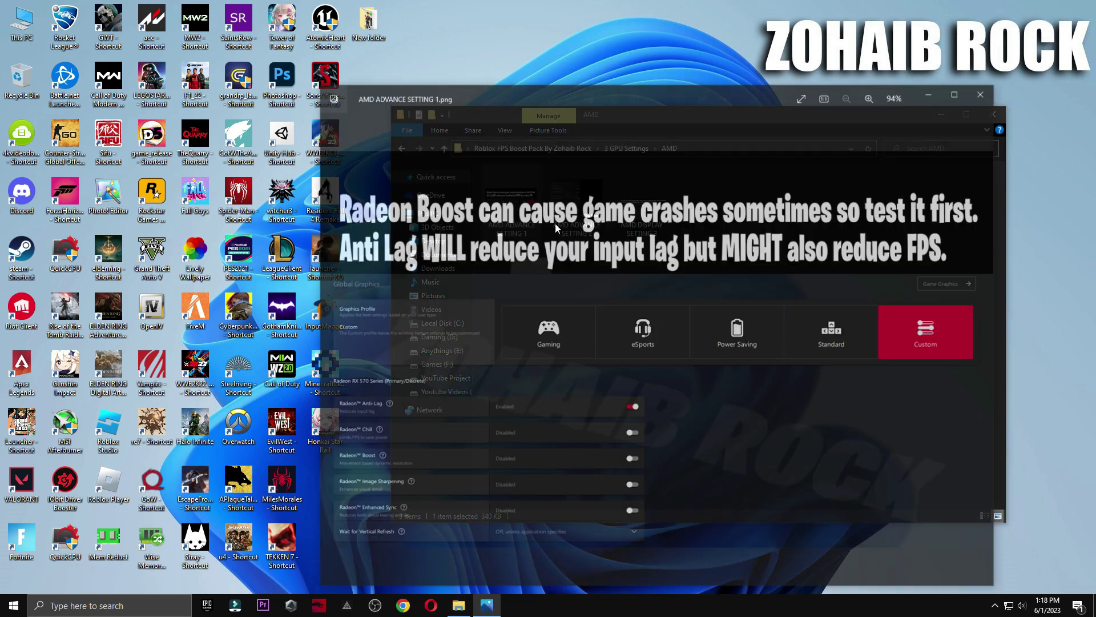
key("Right")
key("Right")
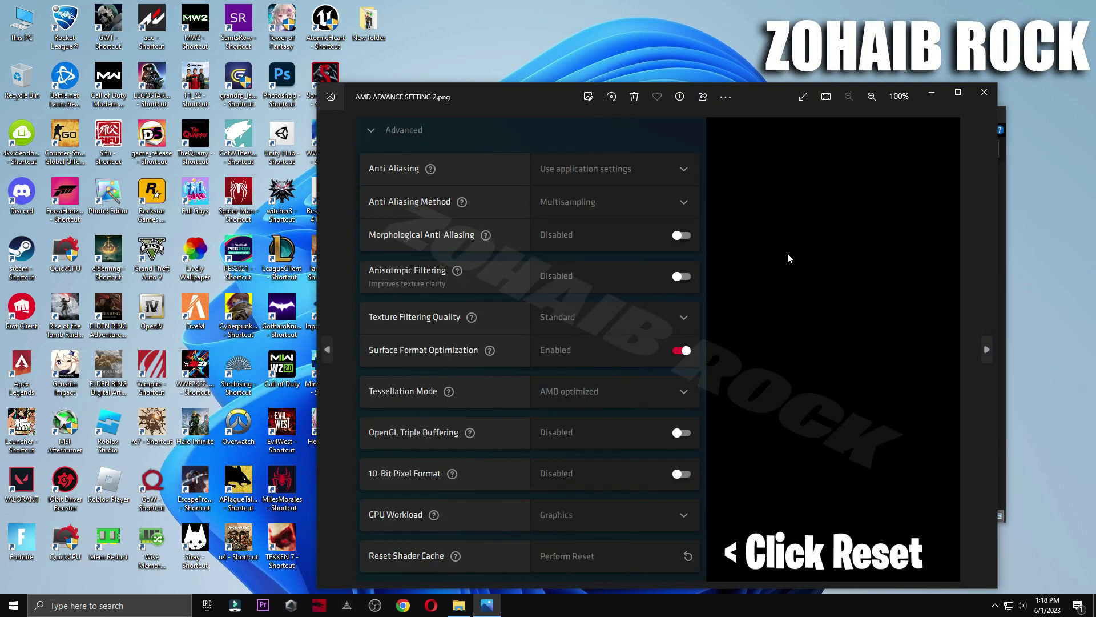
left_click(990, 97)
Examine the recommended settings images in the INTEL folder of 3 GPU Settings and close the viewer.
left_click(402, 150)
double_click(694, 216)
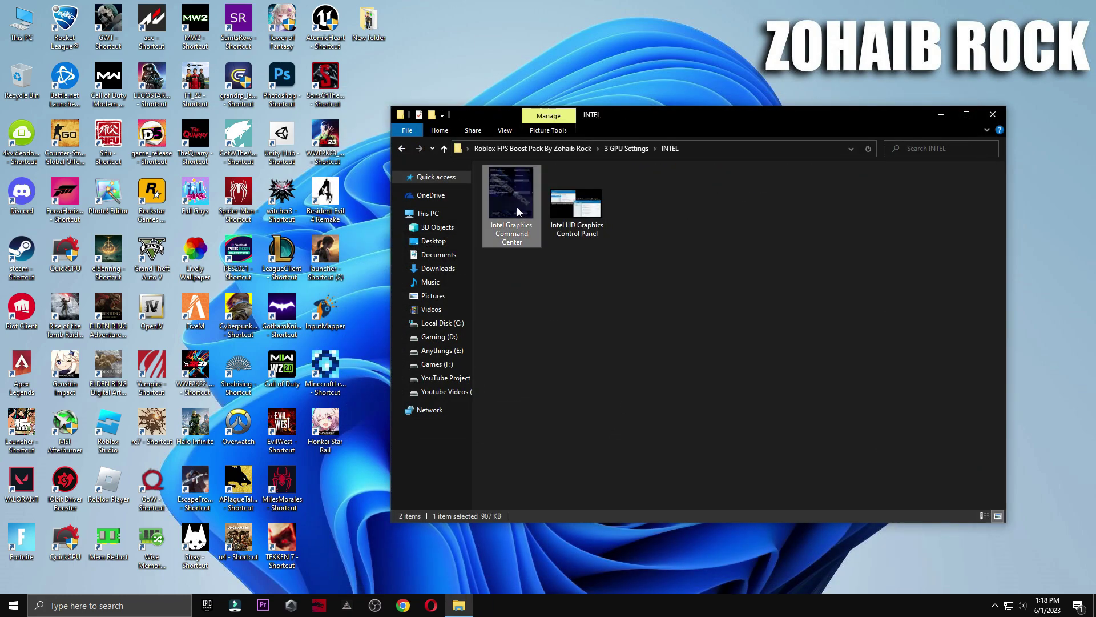
double_click(516, 207)
key("Right")
key("Left")
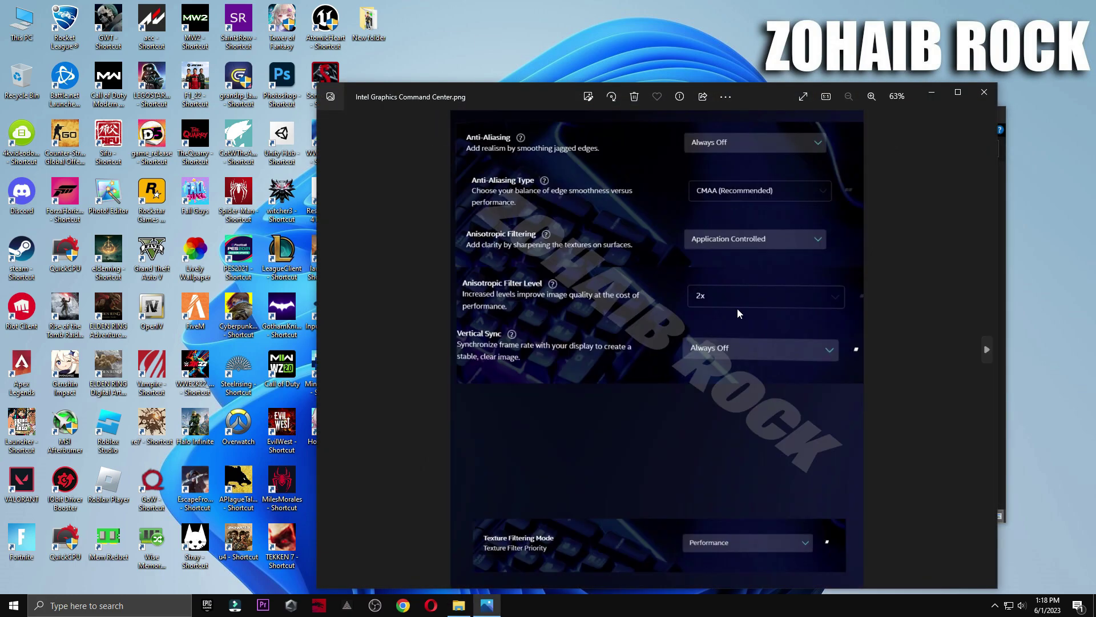
left_click(984, 94)
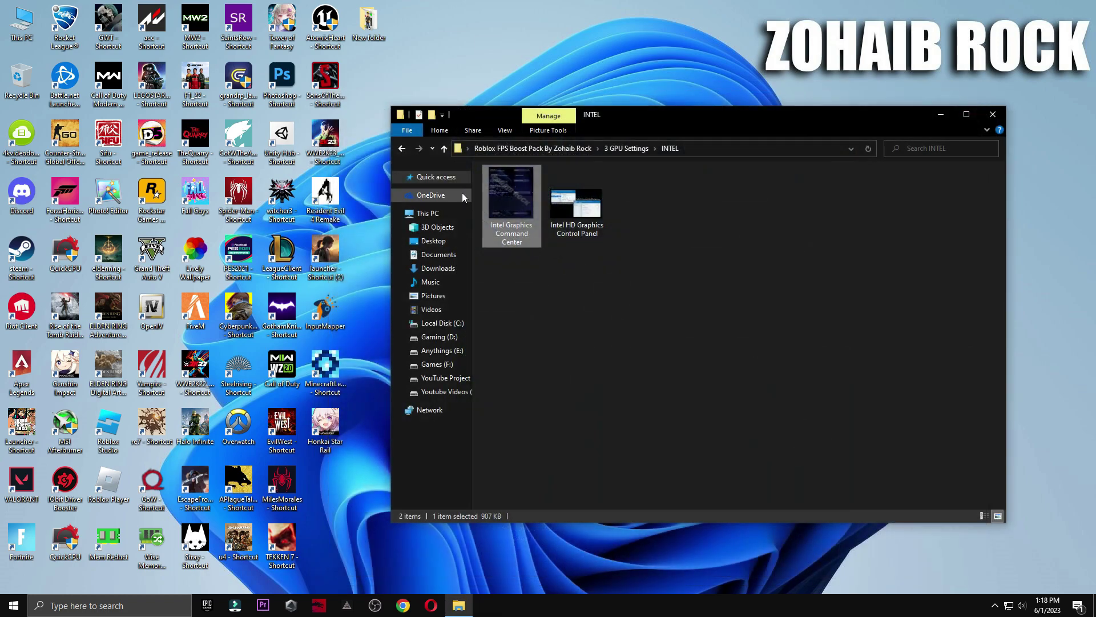
View the NVIDIA folder's Manage 3D Settings image, then launch NVIDIA Control Panel and close the image and folder.
left_click(404, 152)
double_click(848, 255)
double_click(512, 200)
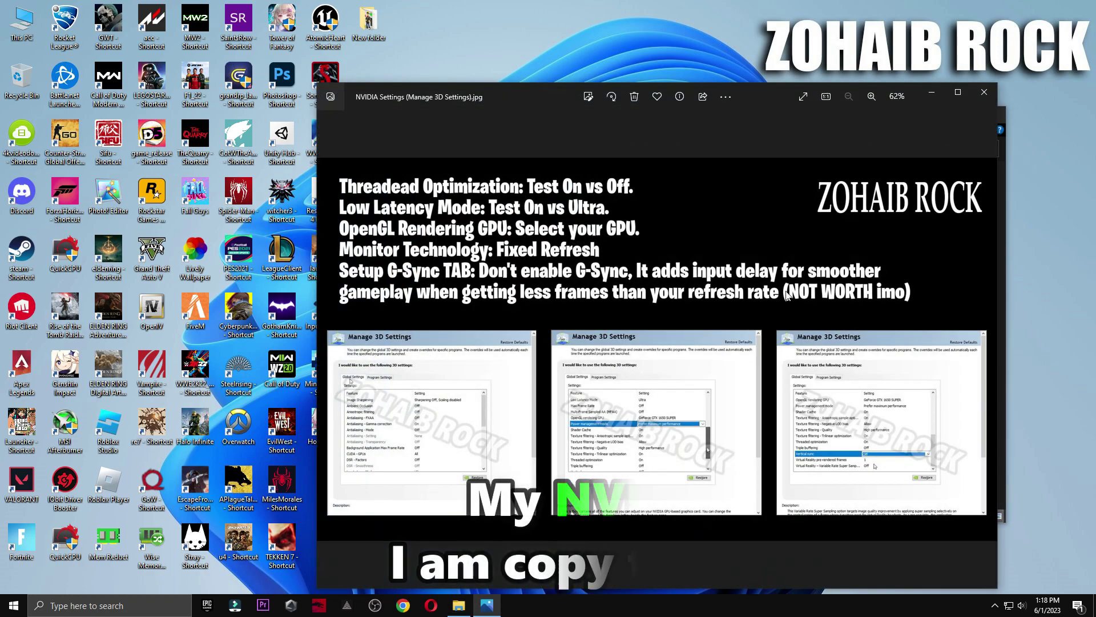
right_click(1036, 281)
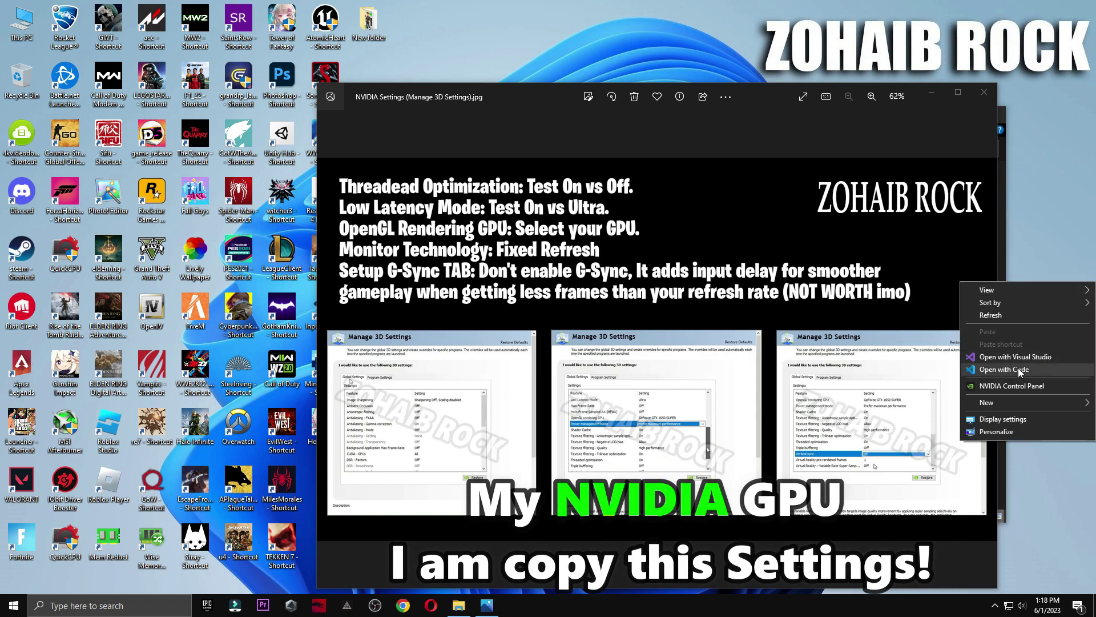
left_click(1022, 386)
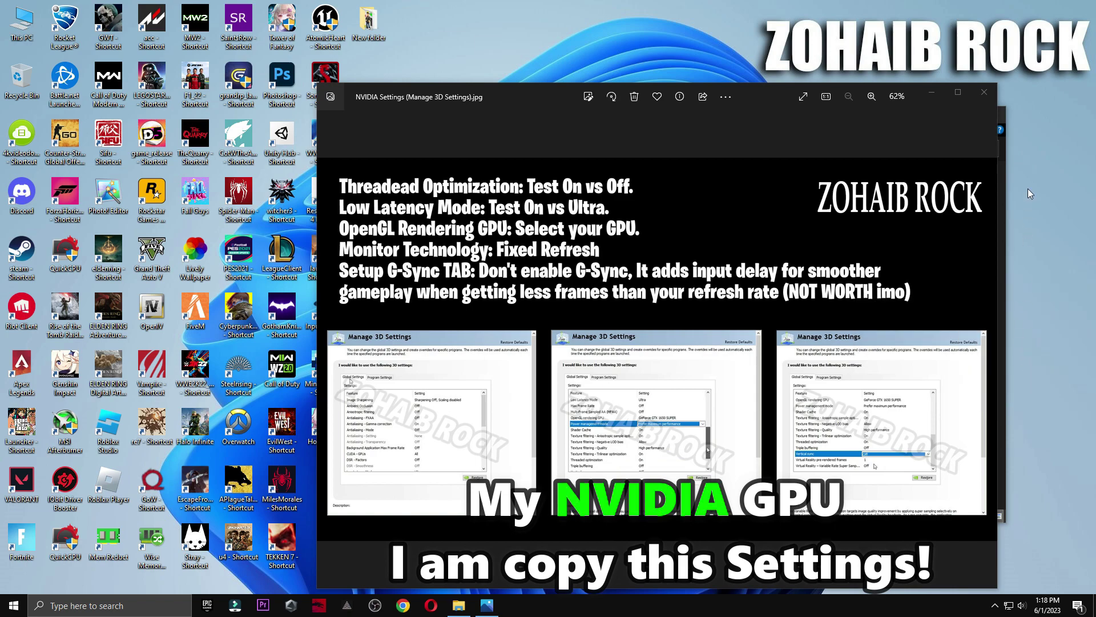
left_click(984, 92)
left_click(996, 110)
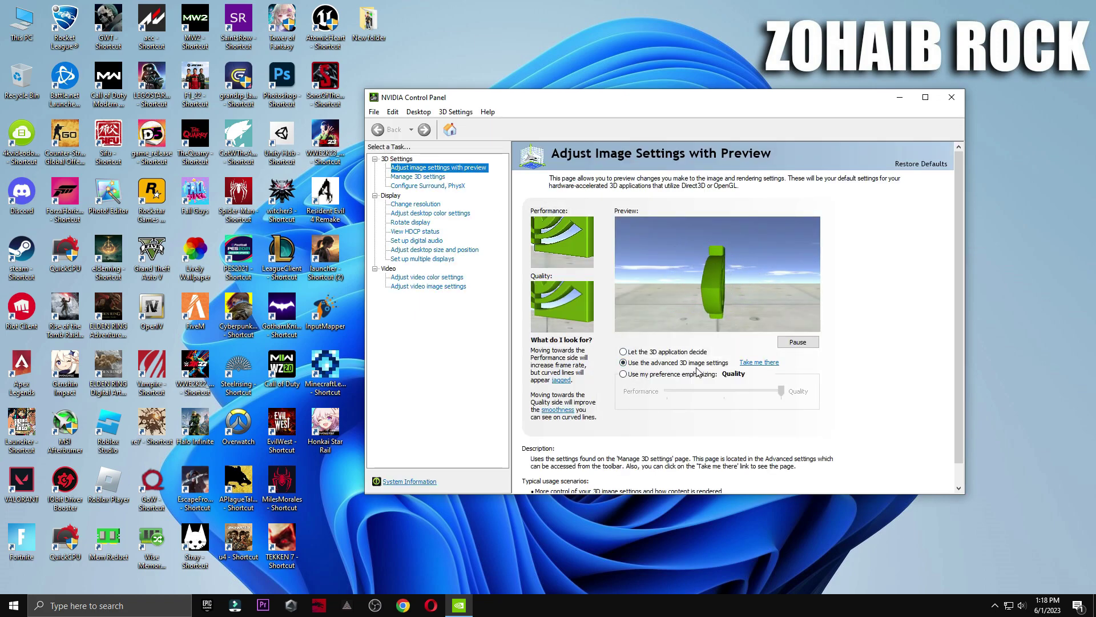
Review the global settings under Manage 3D Settings and select NVIDIA GeForce RTX 3070 as the PhysX processor.
left_click(430, 177)
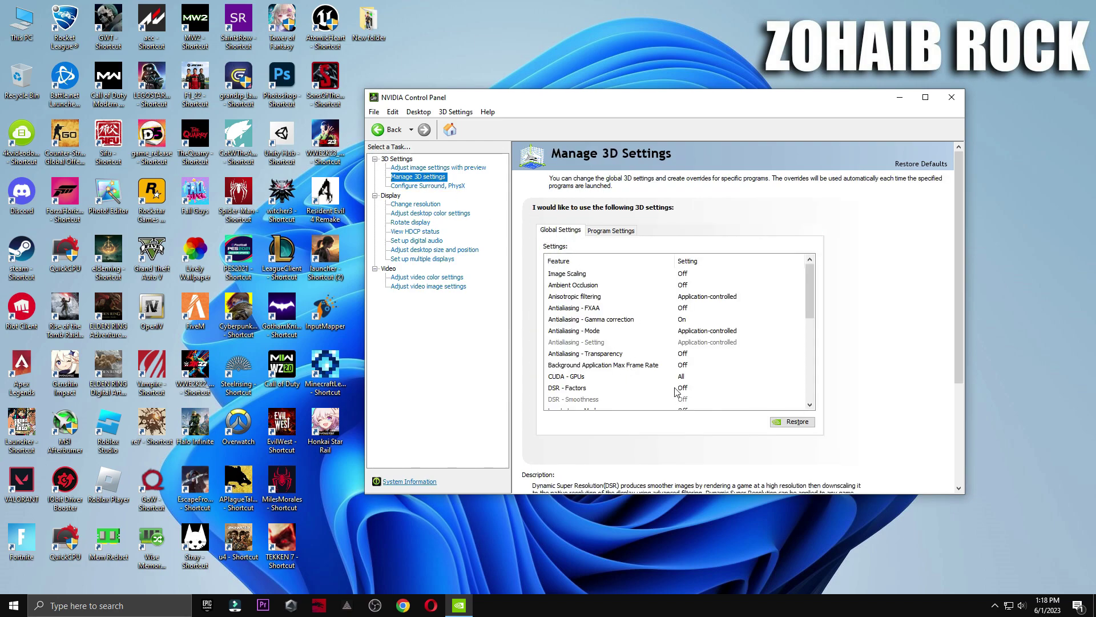
scroll(680, 354, "down", 8)
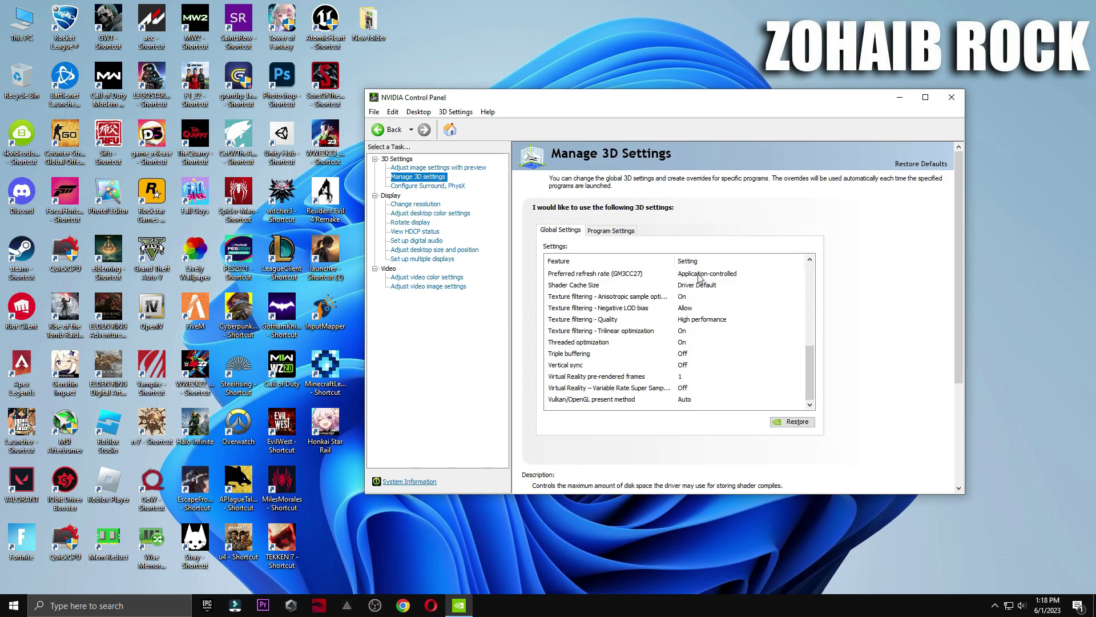
left_click(456, 186)
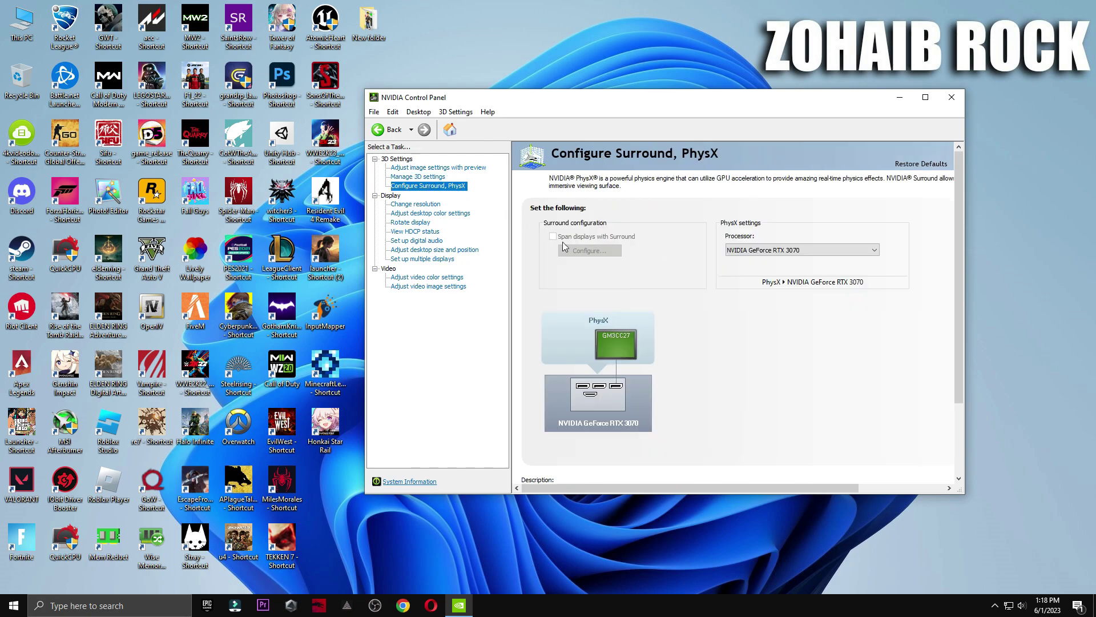
left_click(737, 250)
left_click(745, 272)
Apply a display resolution of 1920 × 1080 at 165Hz with the NVIDIA color settings and keep the change.
left_click(423, 204)
left_click_drag(958, 266, 964, 324)
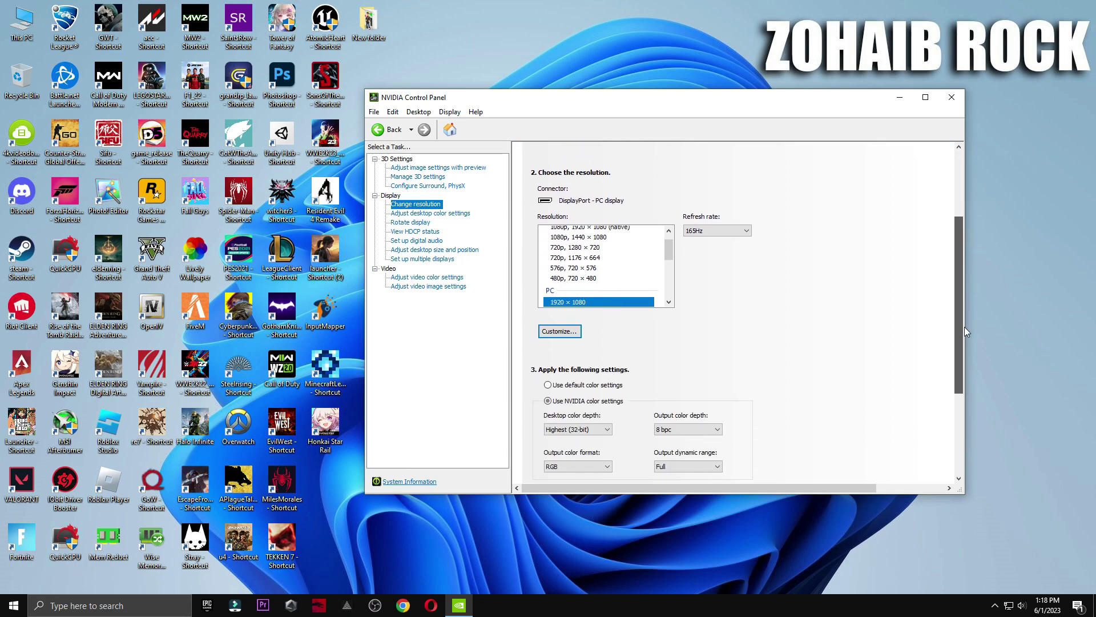
scroll(575, 247, "down", 2)
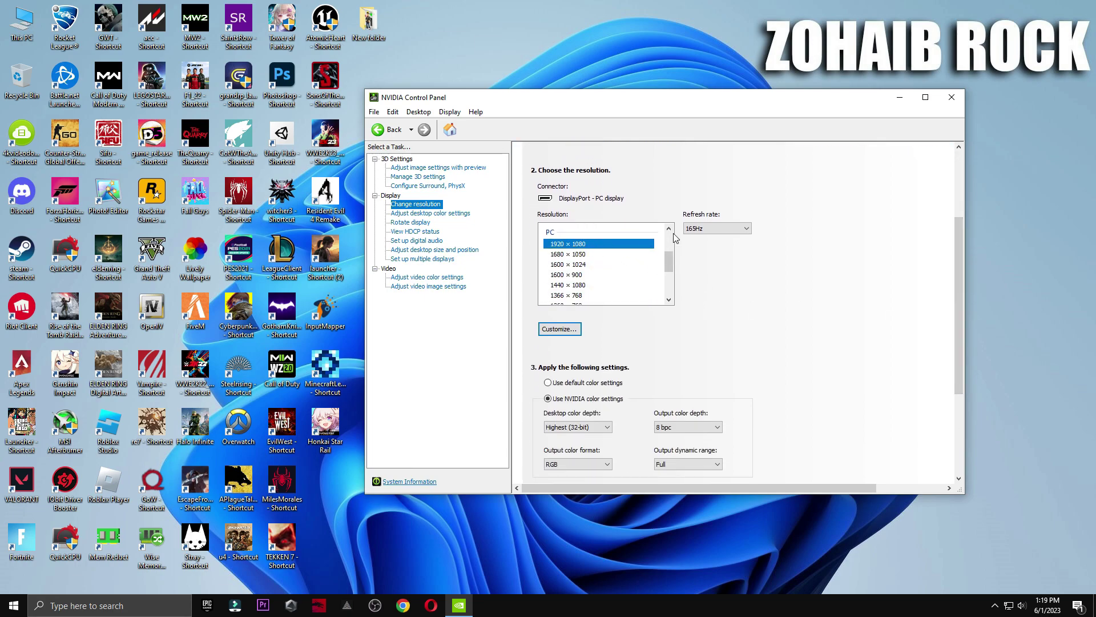
left_click(708, 239)
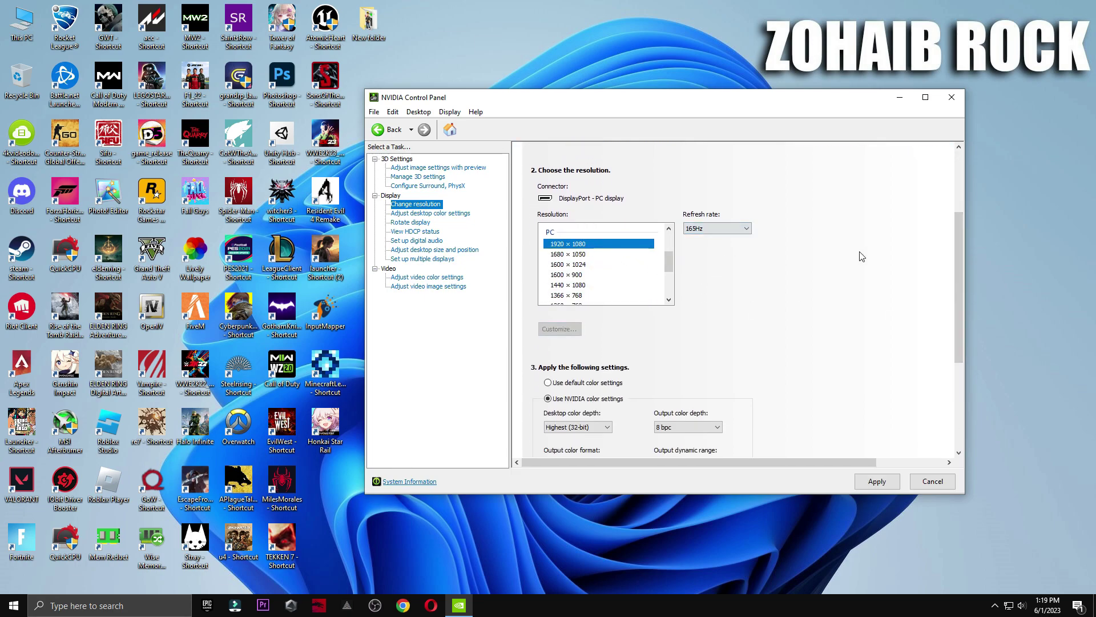
left_click_drag(955, 260, 951, 341)
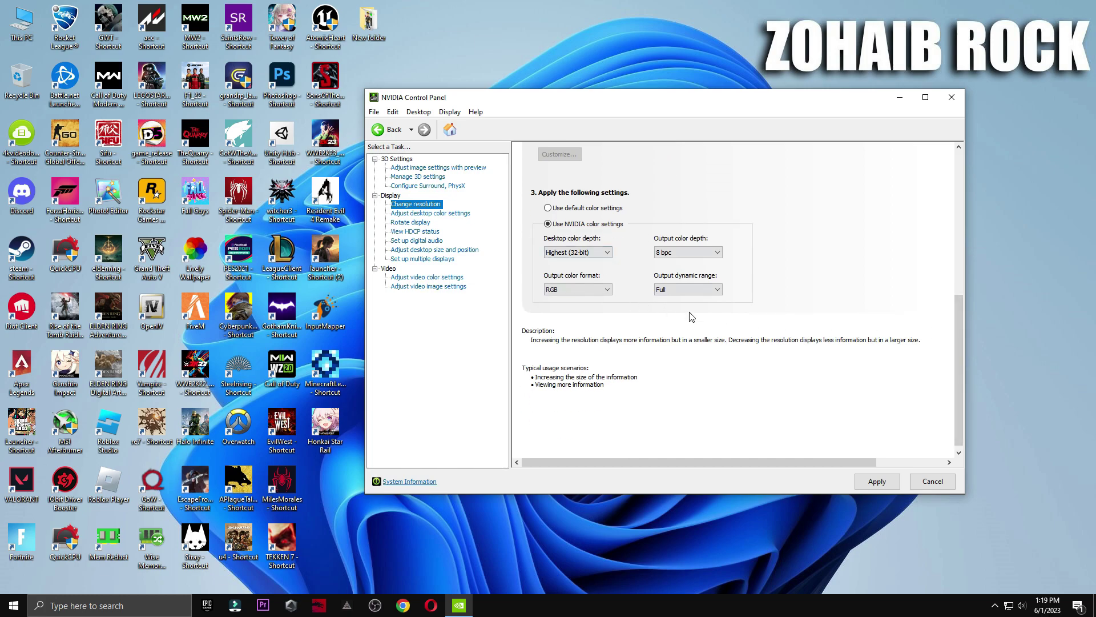
left_click(877, 481)
left_click(724, 315)
Examine the desktop color, HDCP, desktop size, multiple display, video and image preview settings, and close NVIDIA Control Panel.
left_click(445, 213)
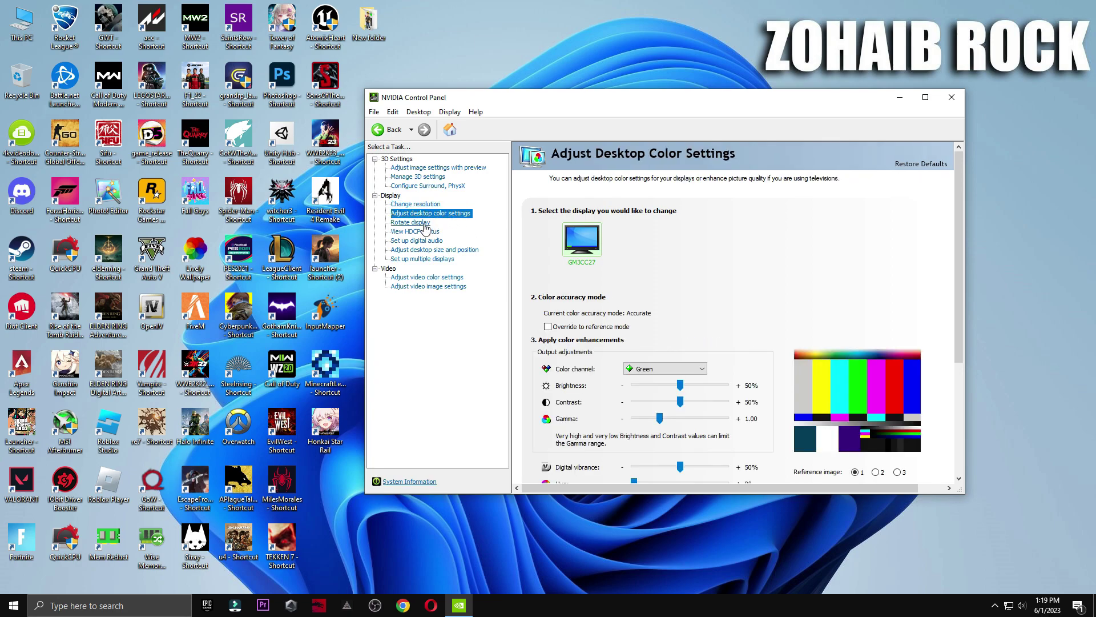
scroll(959, 273, "down", 3)
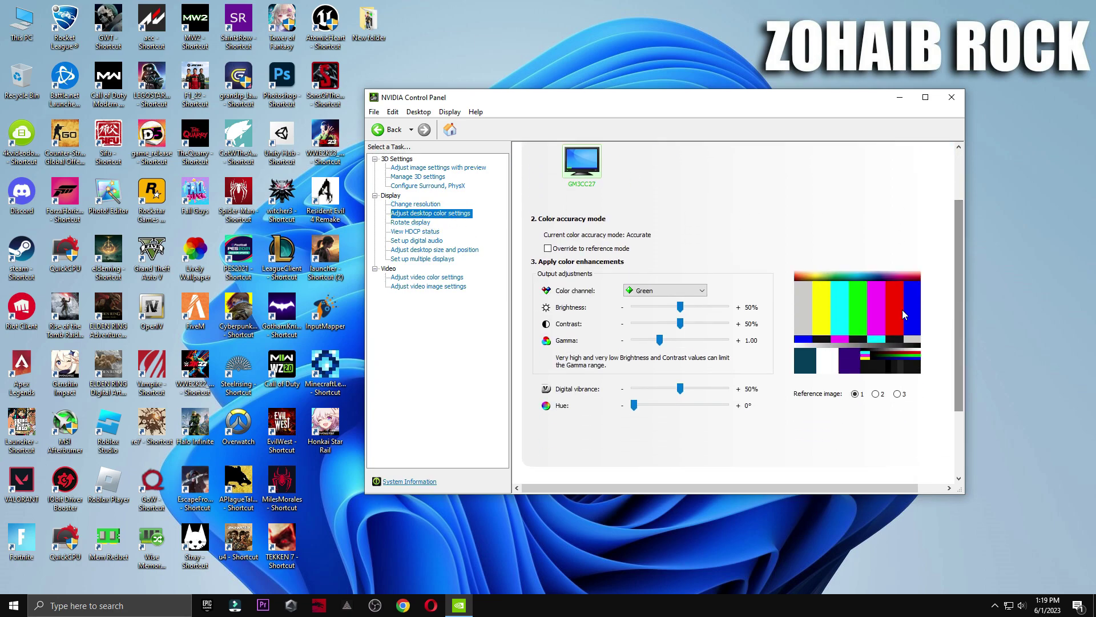
left_click(422, 224)
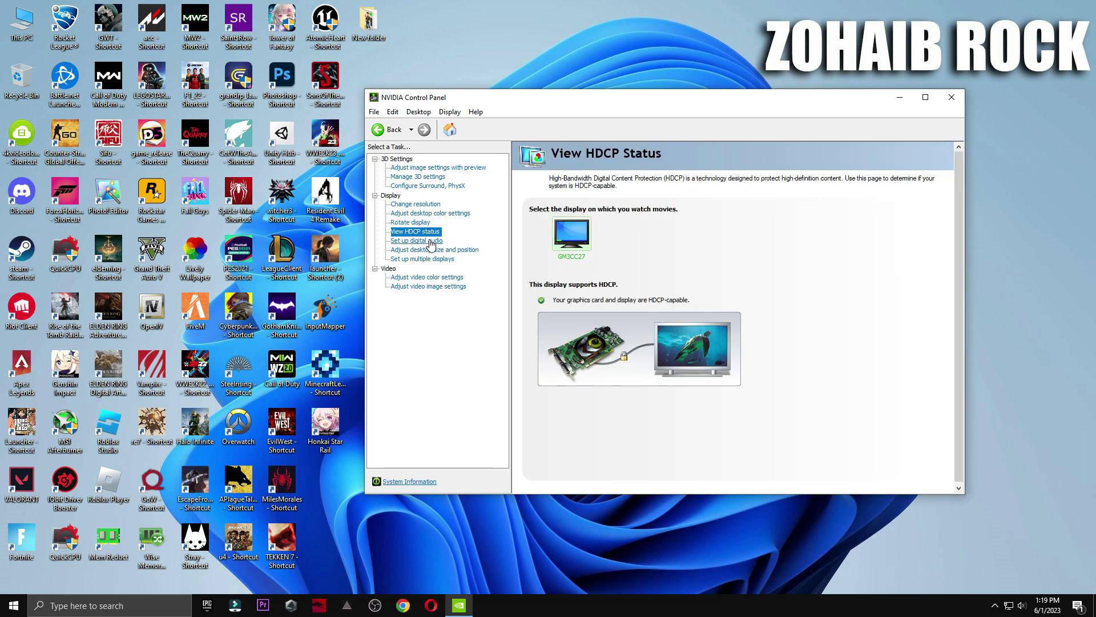
left_click(433, 249)
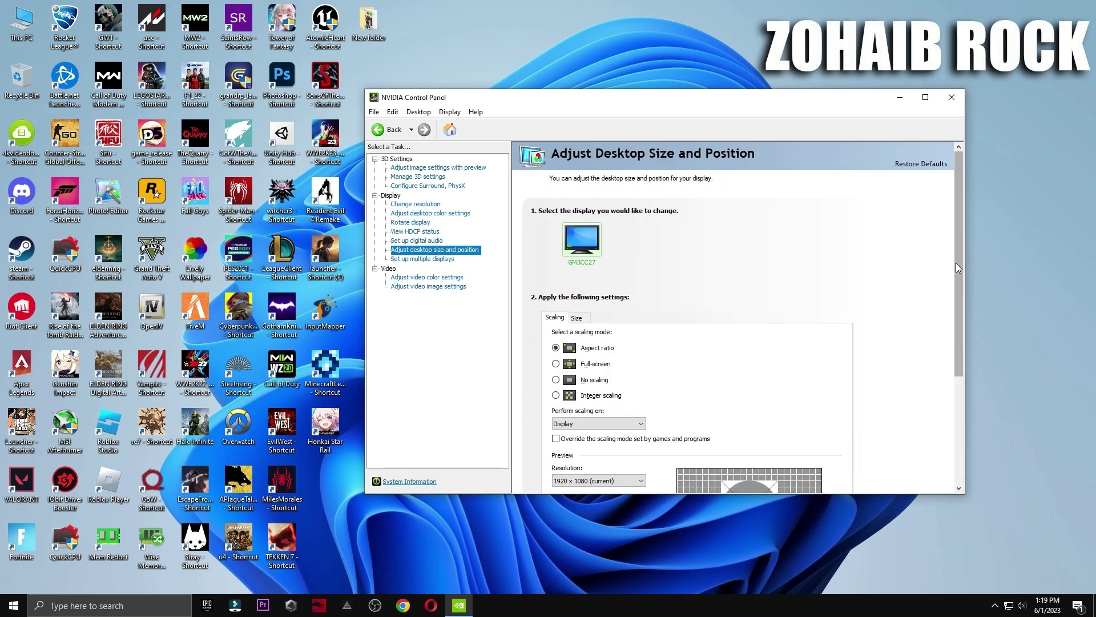
scroll(958, 267, "down", 2)
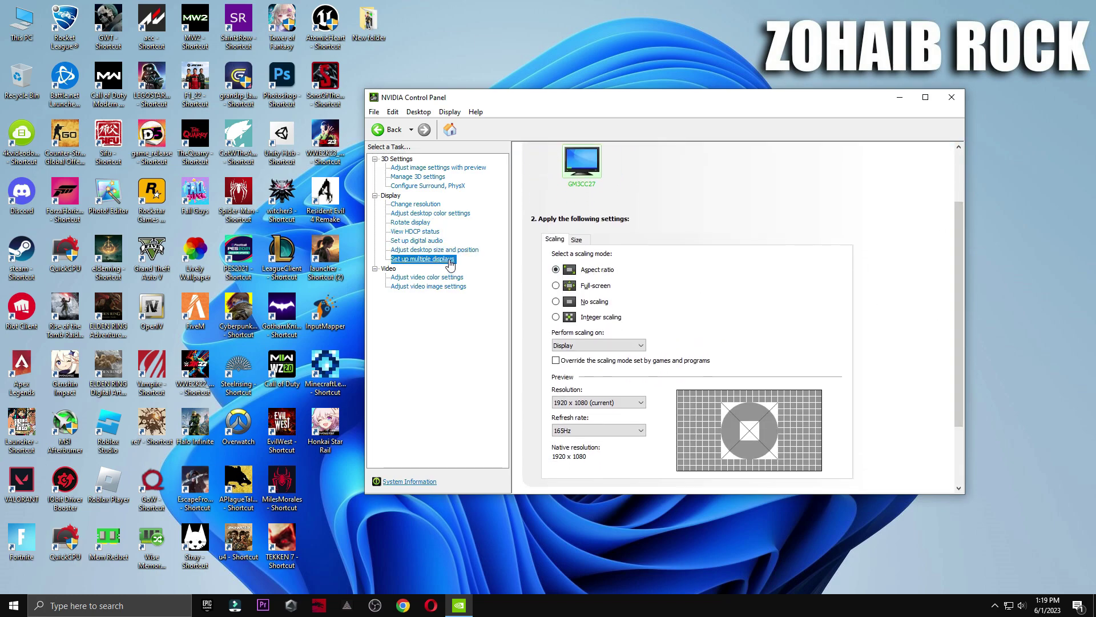
left_click(434, 259)
scroll(959, 286, "down", 3)
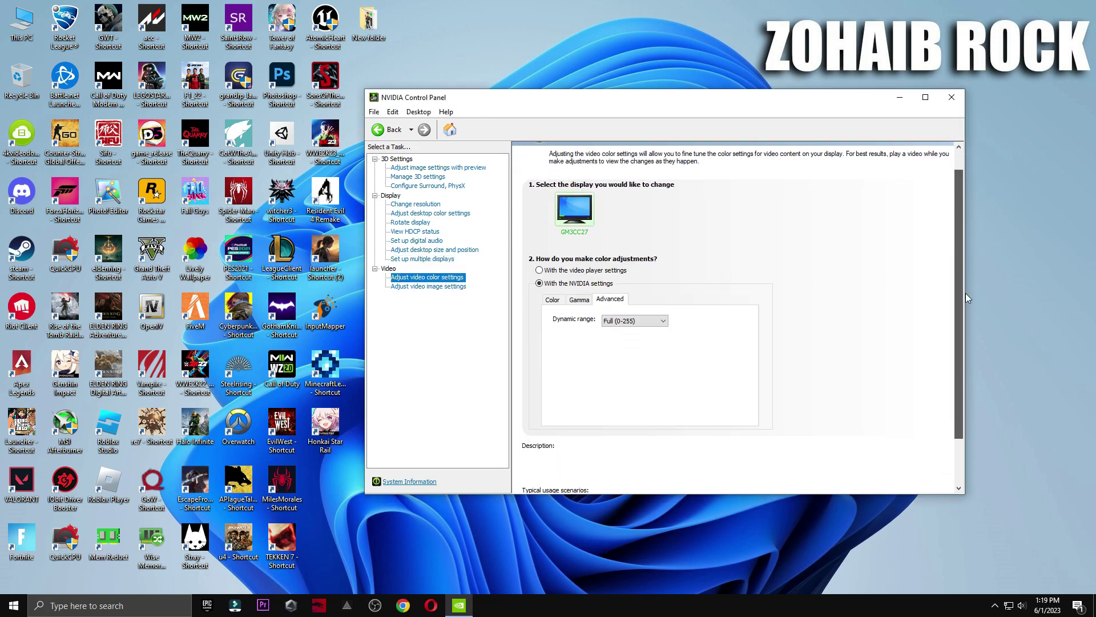
left_click(440, 287)
left_click(451, 168)
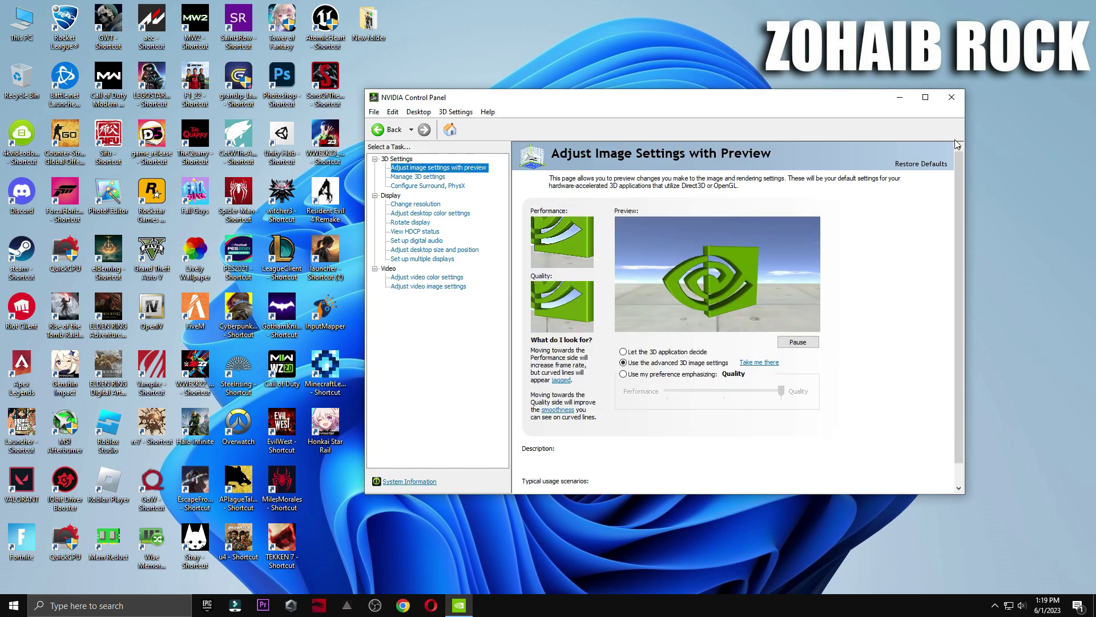
left_click(953, 101)
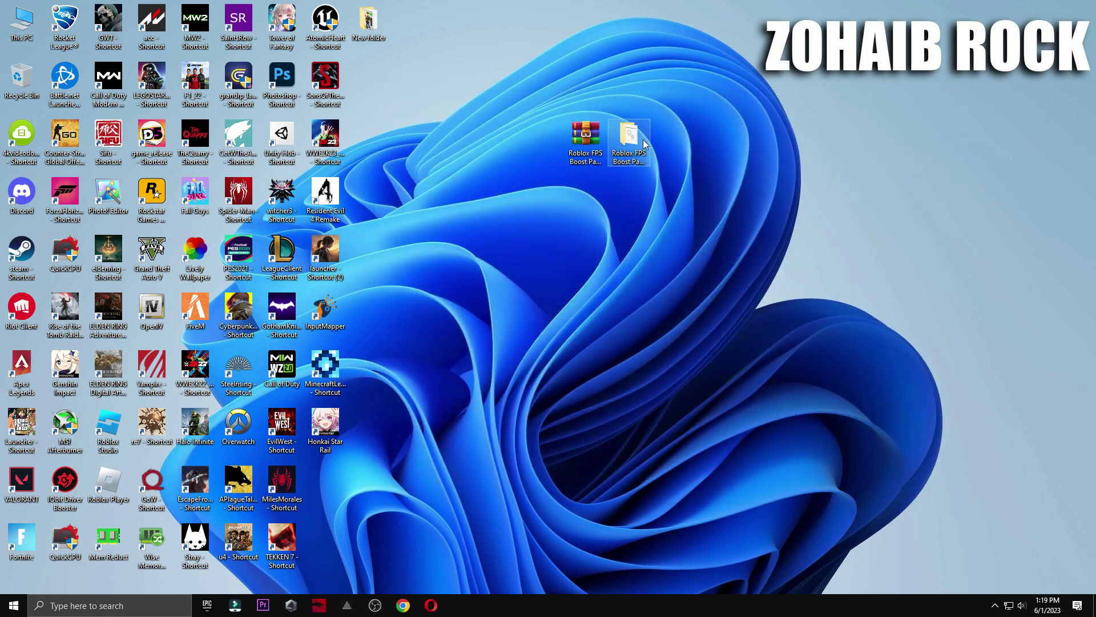
Open the 64bit installer folder of Quick-CPU inside the boost pack's 4 Power Plan folder.
double_click(644, 142)
double_click(534, 227)
left_click(519, 187)
double_click(519, 187)
double_click(519, 198)
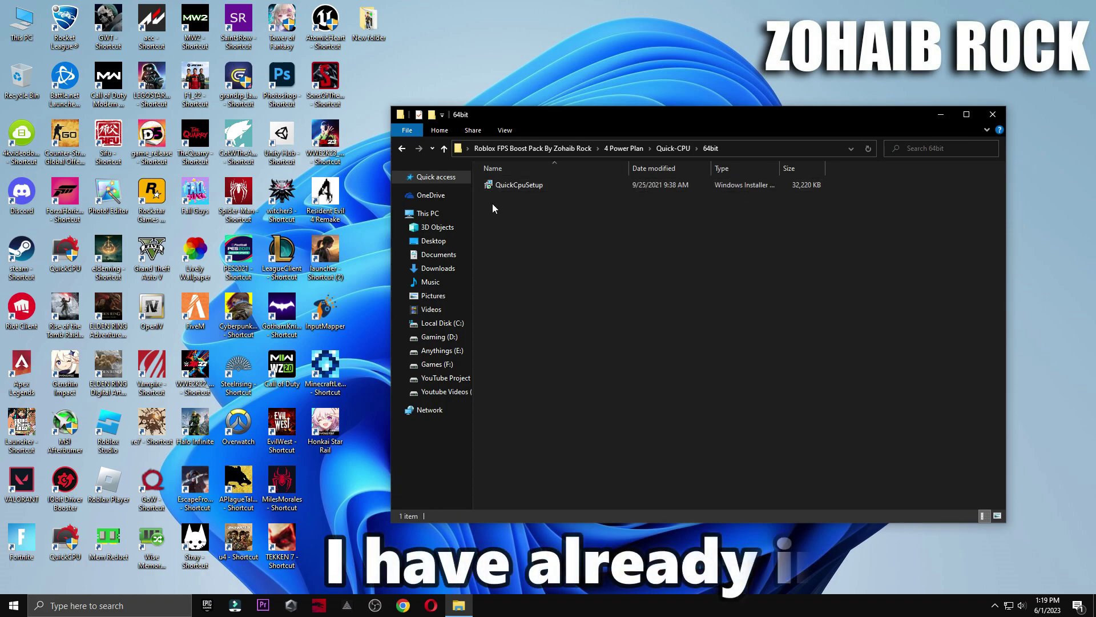
Launch the already installed Quick CPU from the desktop and close the installer folder.
left_click(60, 551)
left_click(984, 116)
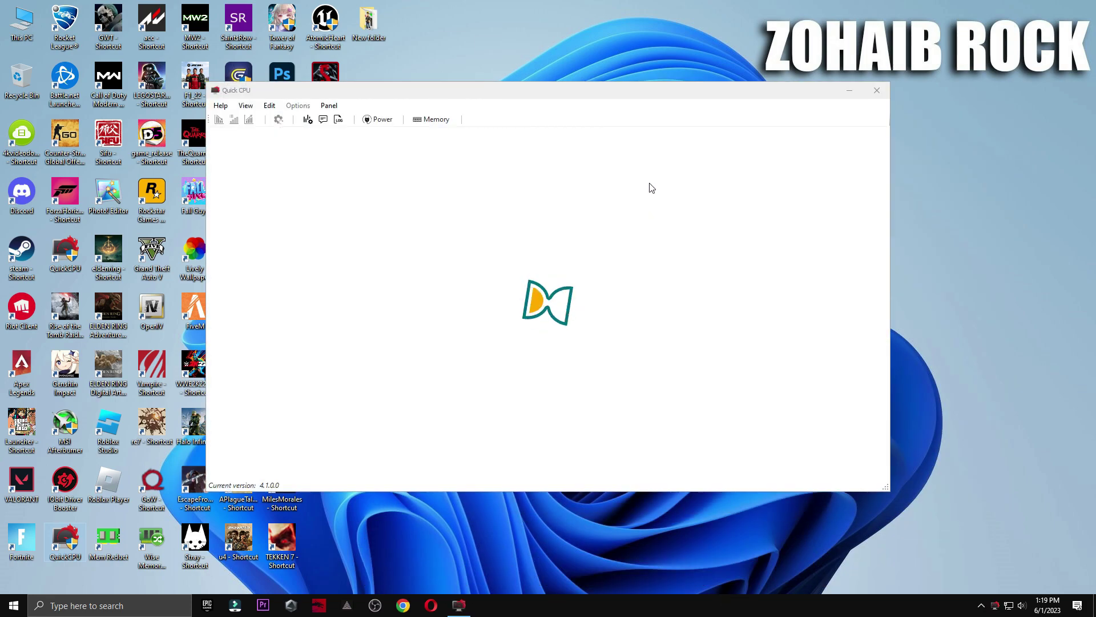
left_click_drag(551, 101, 692, 110)
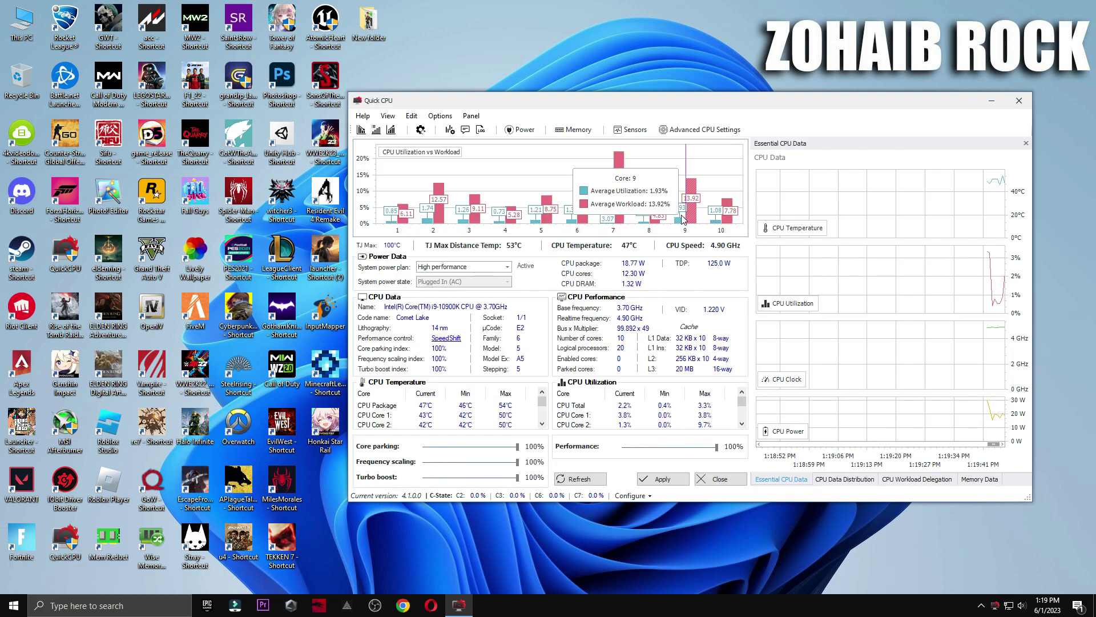
left_click(773, 340)
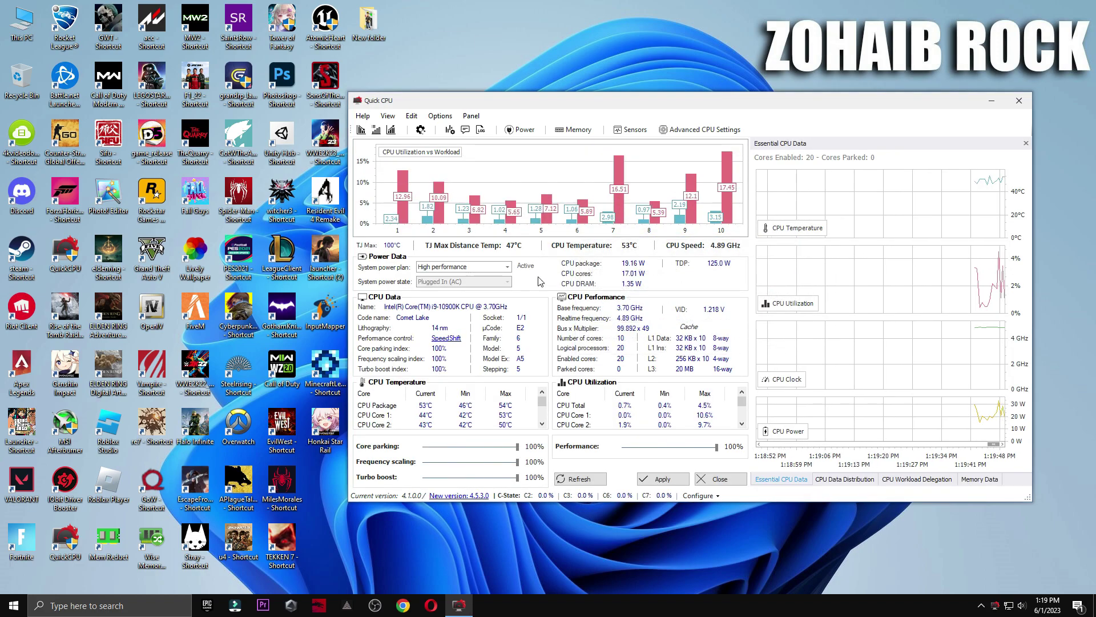
Apply the High performance power plan with core parking, frequency scaling, turbo boost and performance at 100%, and close Quick CPU.
left_click(508, 267)
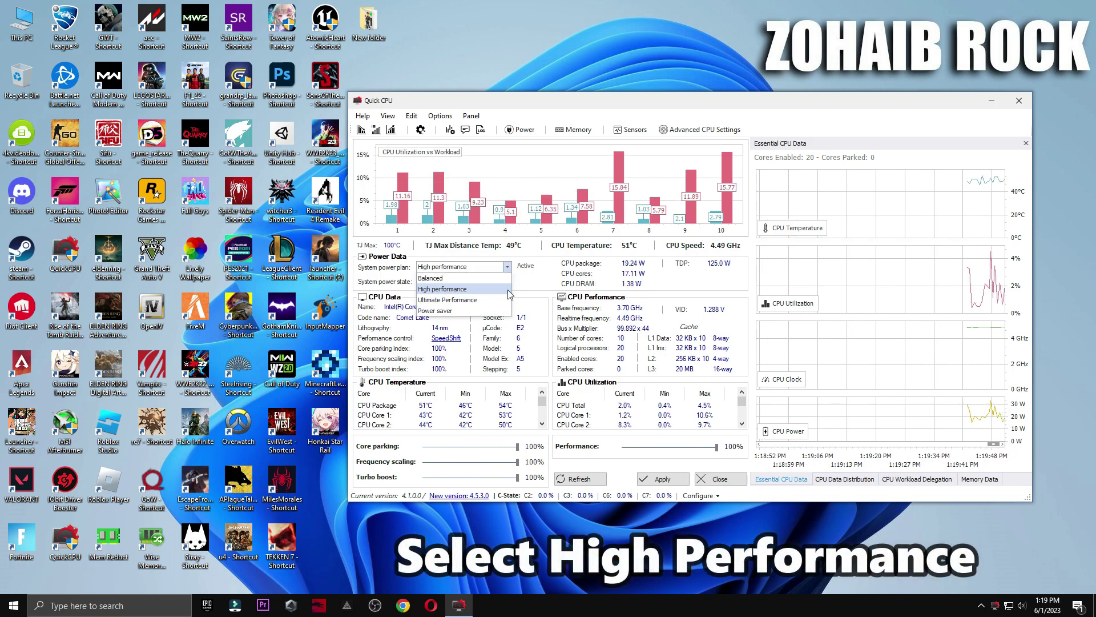
left_click(464, 291)
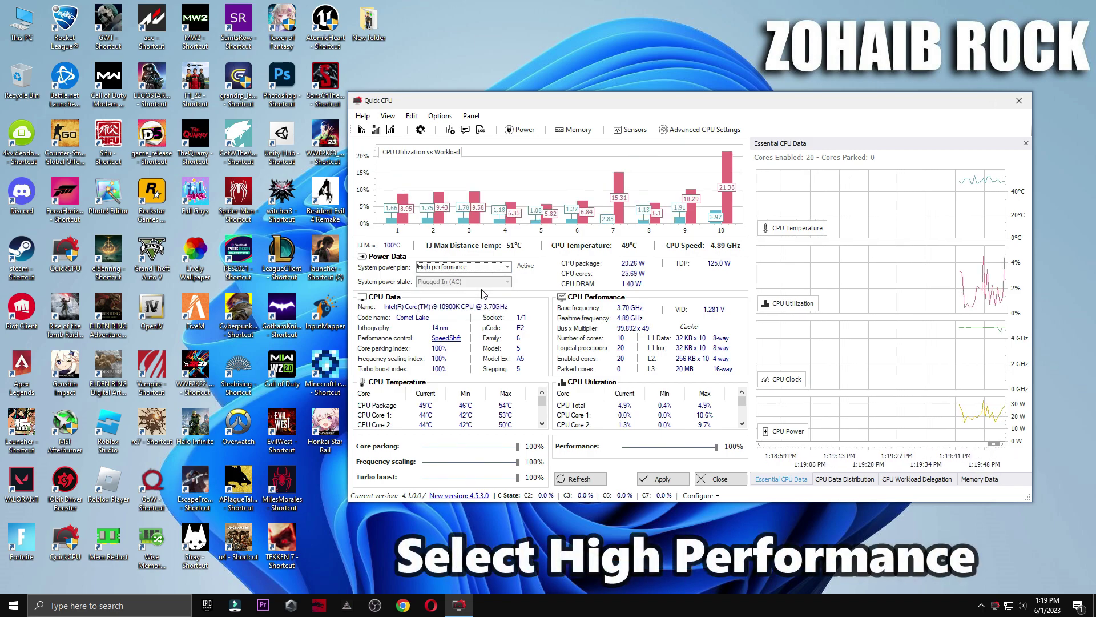
left_click(424, 453)
left_click_drag(424, 455, 457, 482)
left_click_drag(535, 482, 574, 465)
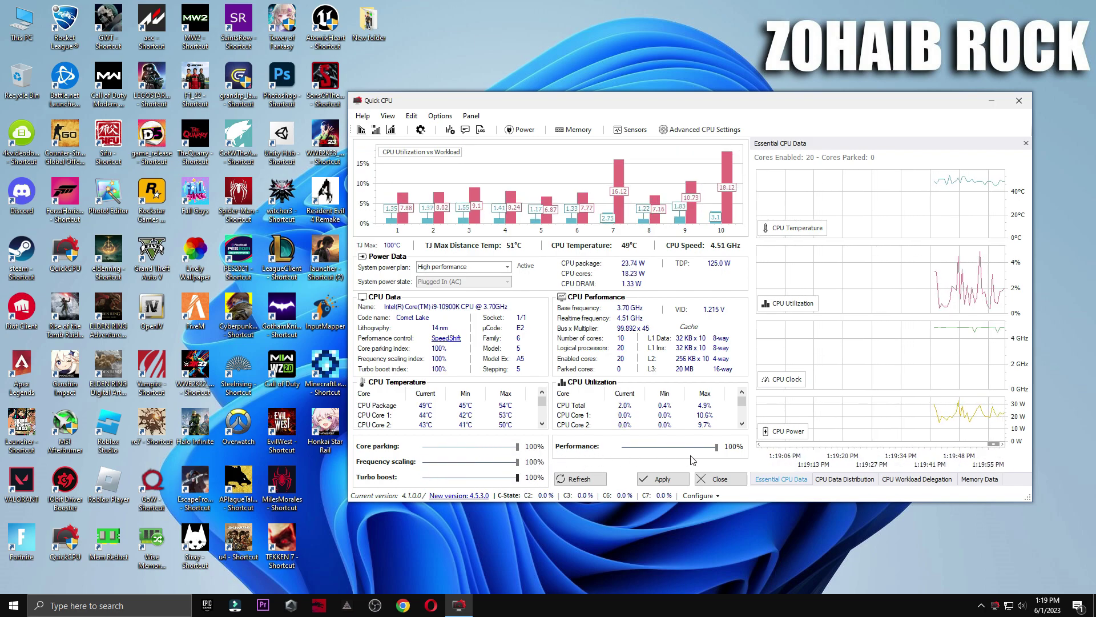
left_click(662, 479)
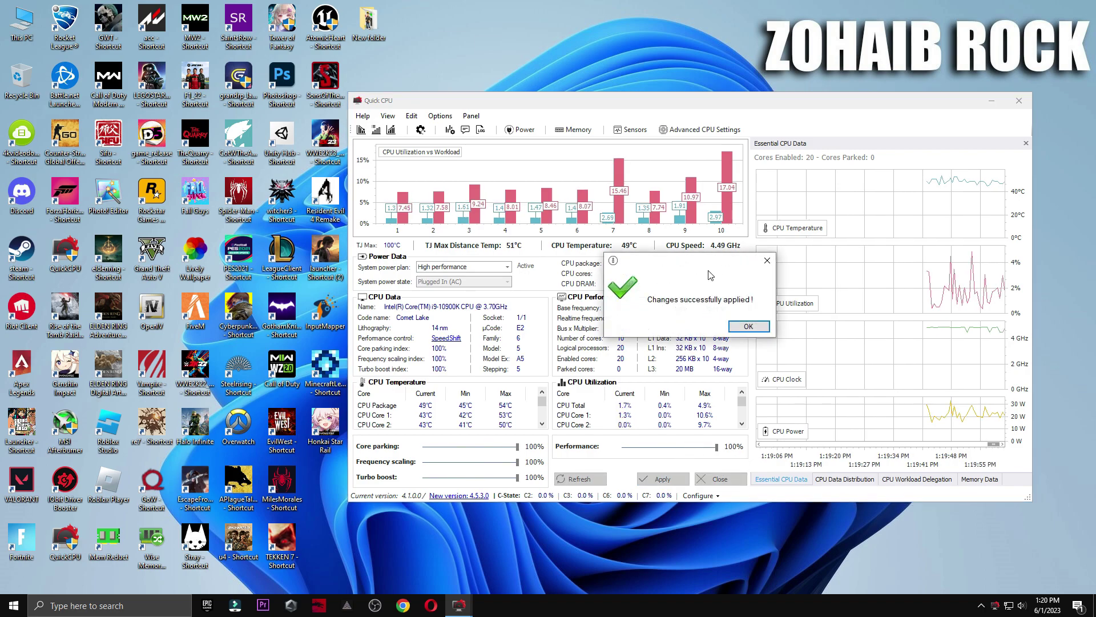
left_click(749, 325)
left_click(720, 478)
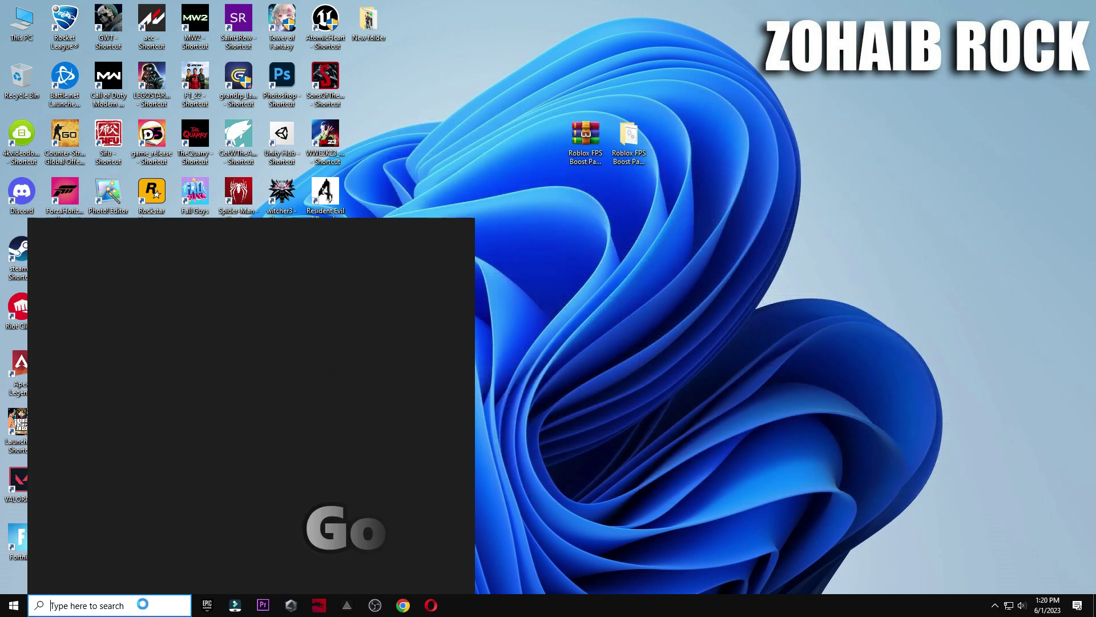
Check in Windows Power Options which power plan is selected, including the additional plans, and close the window.
left_click(144, 604)
type("power")
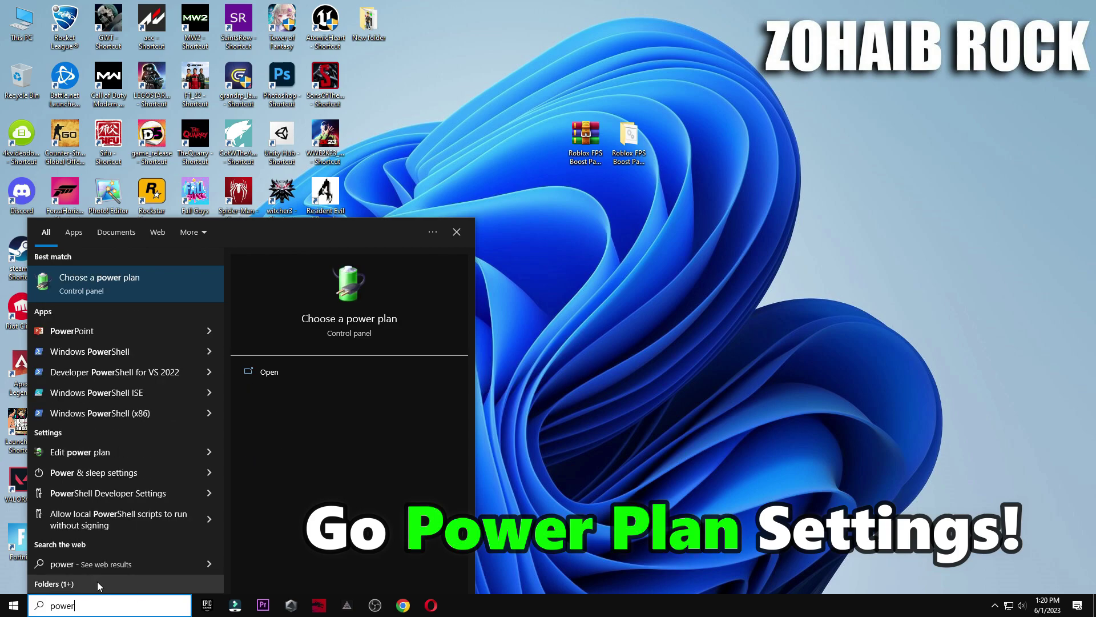
left_click(113, 283)
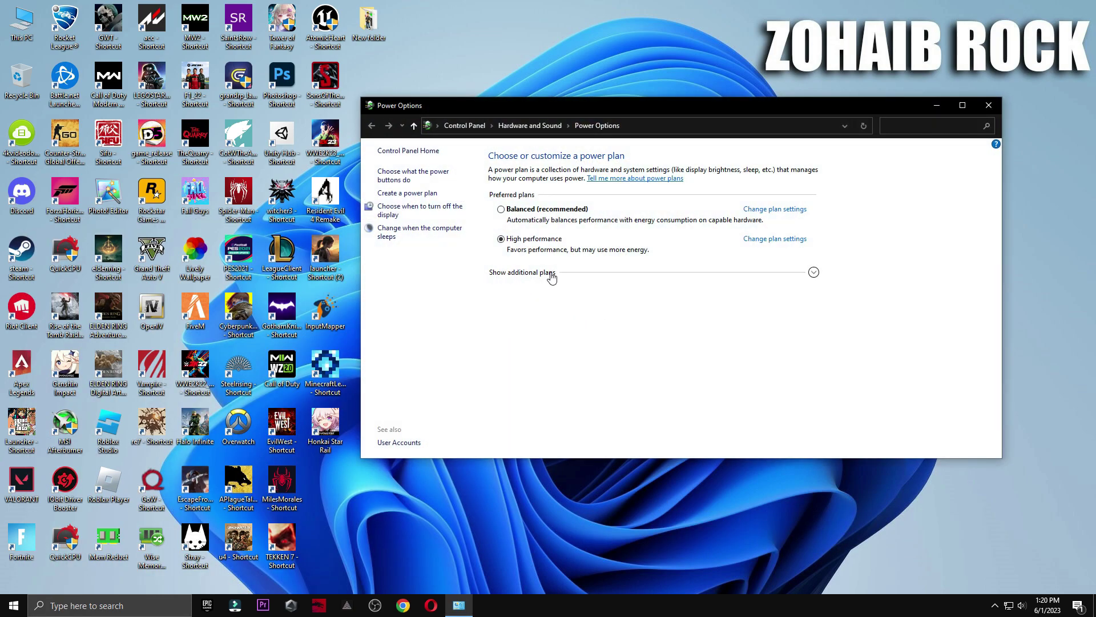
left_click(813, 273)
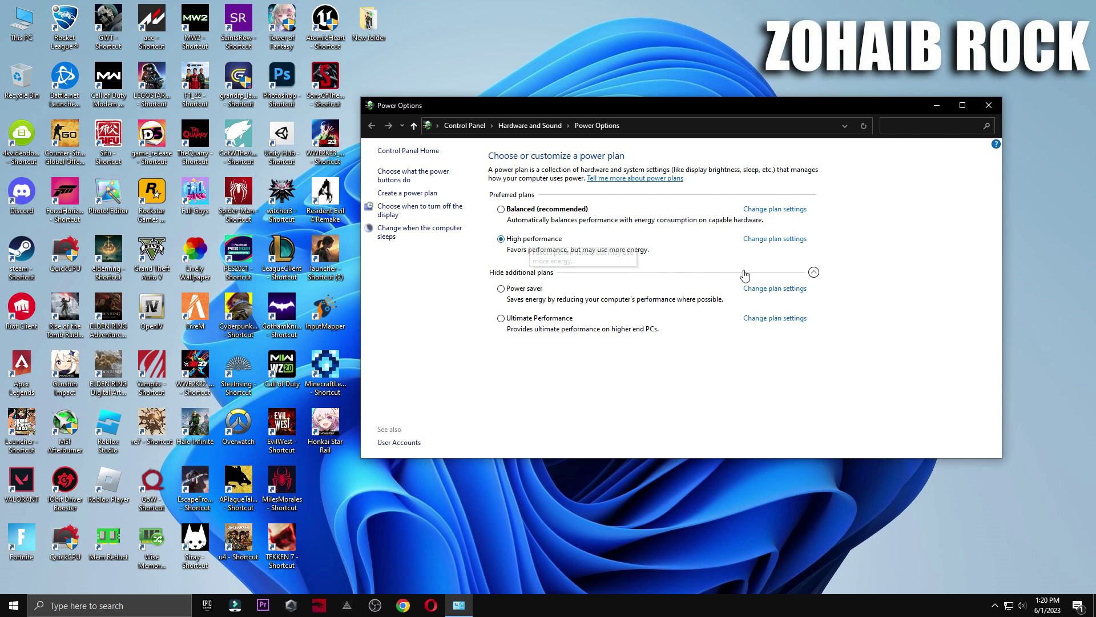
left_click(815, 273)
left_click(988, 105)
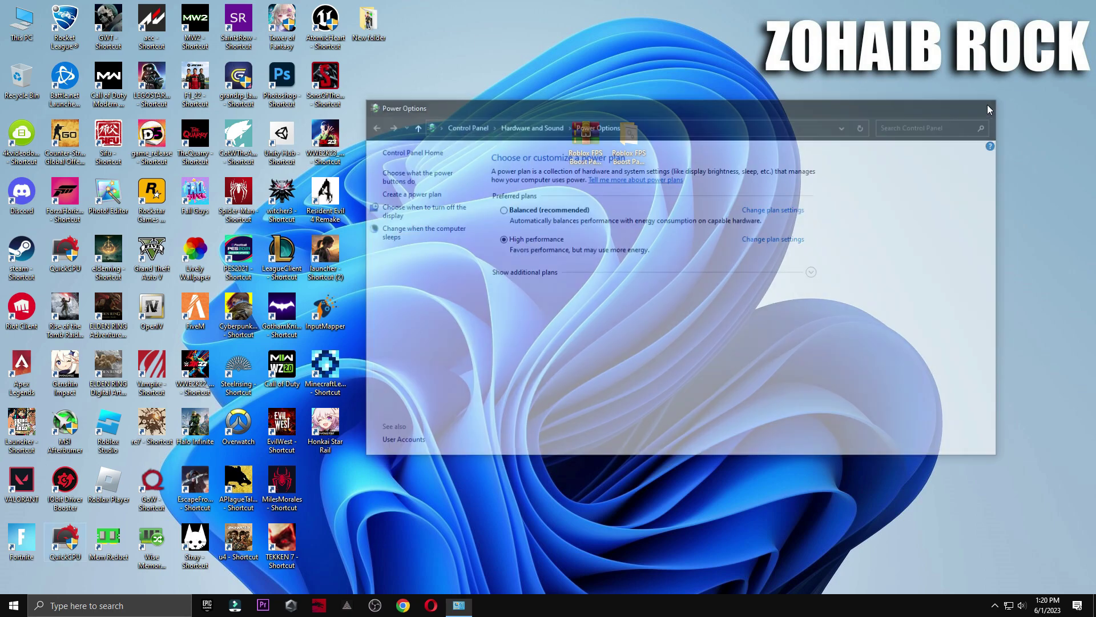
Run Timer Resolution from the boost pack's 5 Latency folder, set it to Maximum and minimize it so it keeps running.
double_click(628, 146)
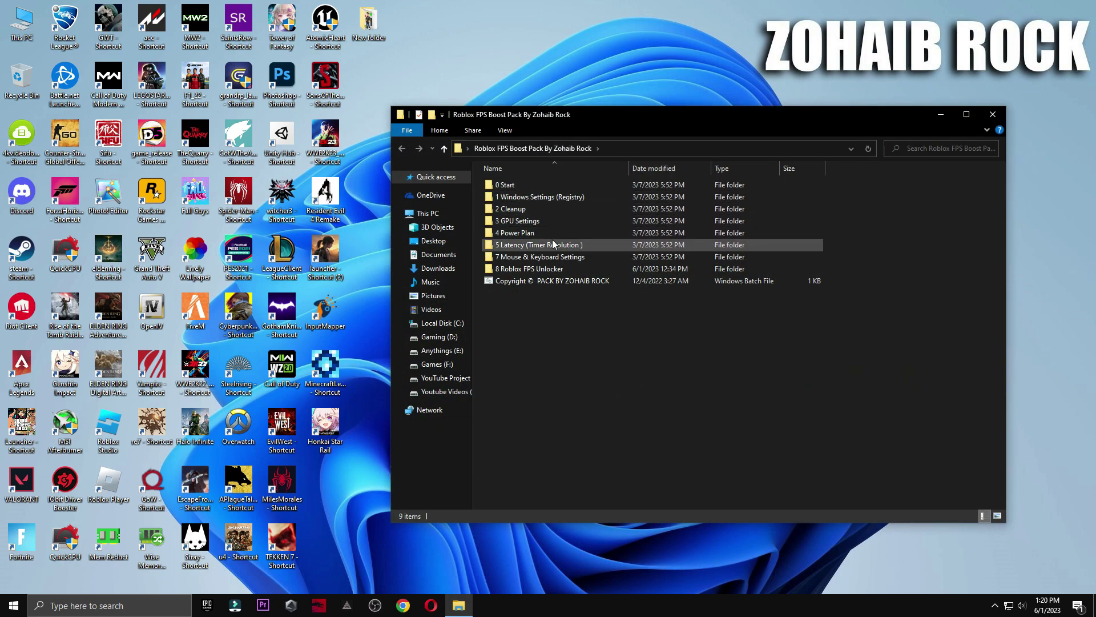
double_click(536, 246)
double_click(512, 185)
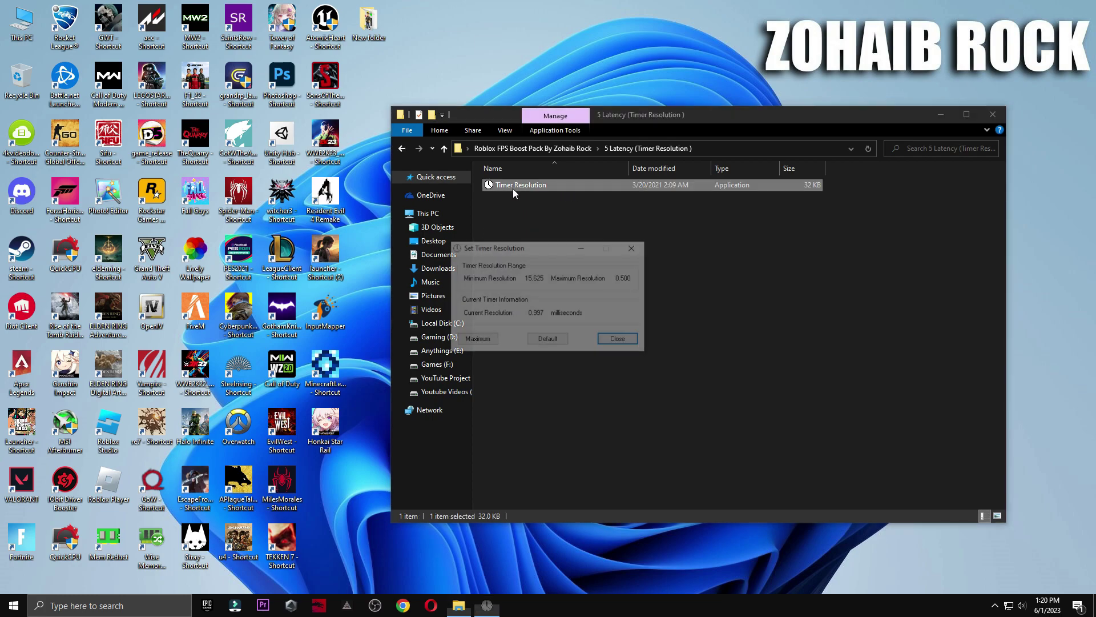
left_click_drag(542, 244, 701, 224)
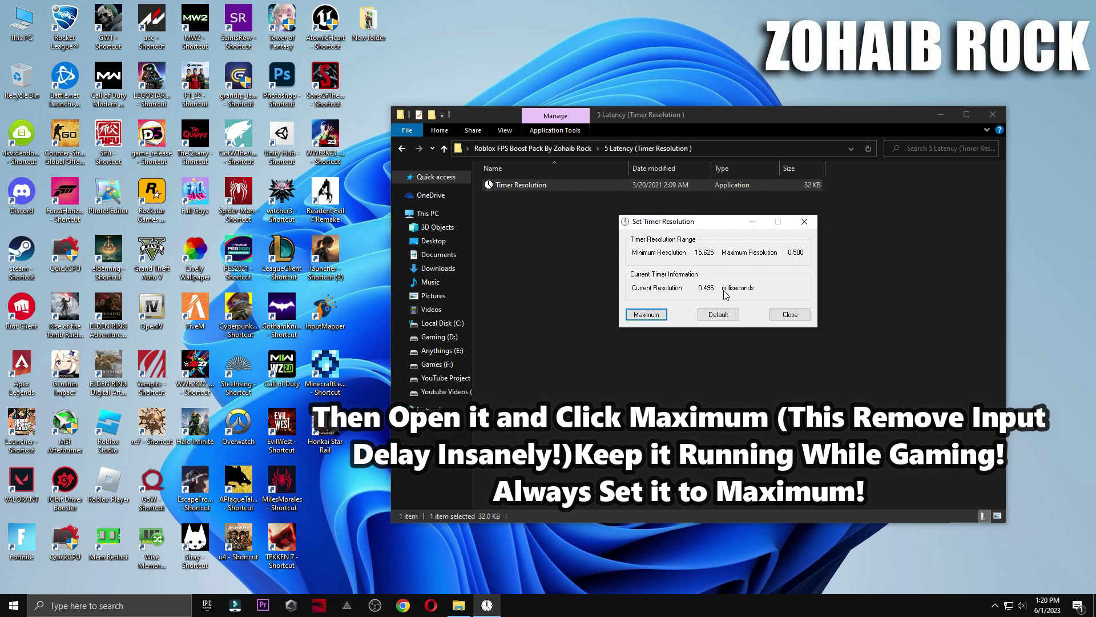
left_click(752, 221)
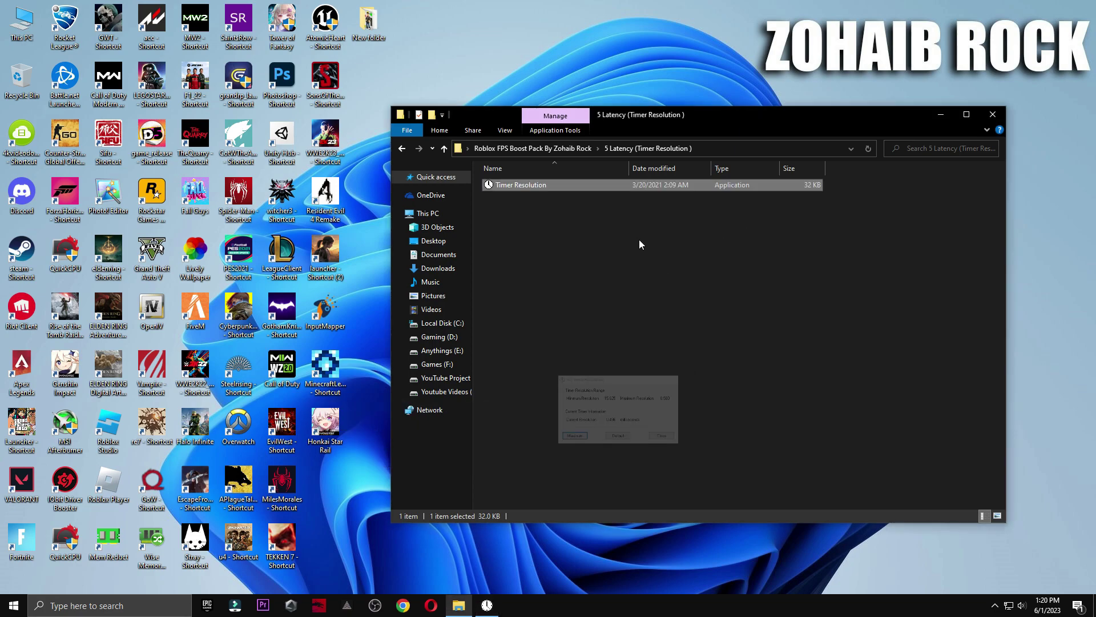
Apply the pointer options from the pack's M1 Mouse Acceleration shortcut with Enhance pointer precision off and check the mouse button settings.
left_click(401, 149)
double_click(526, 257)
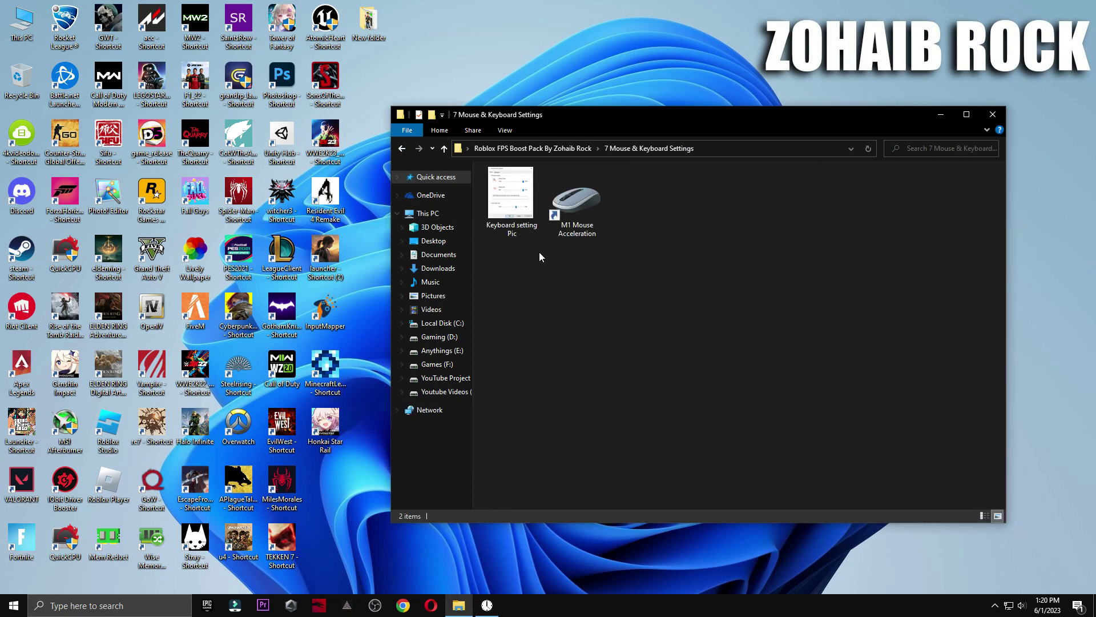
left_click(577, 209)
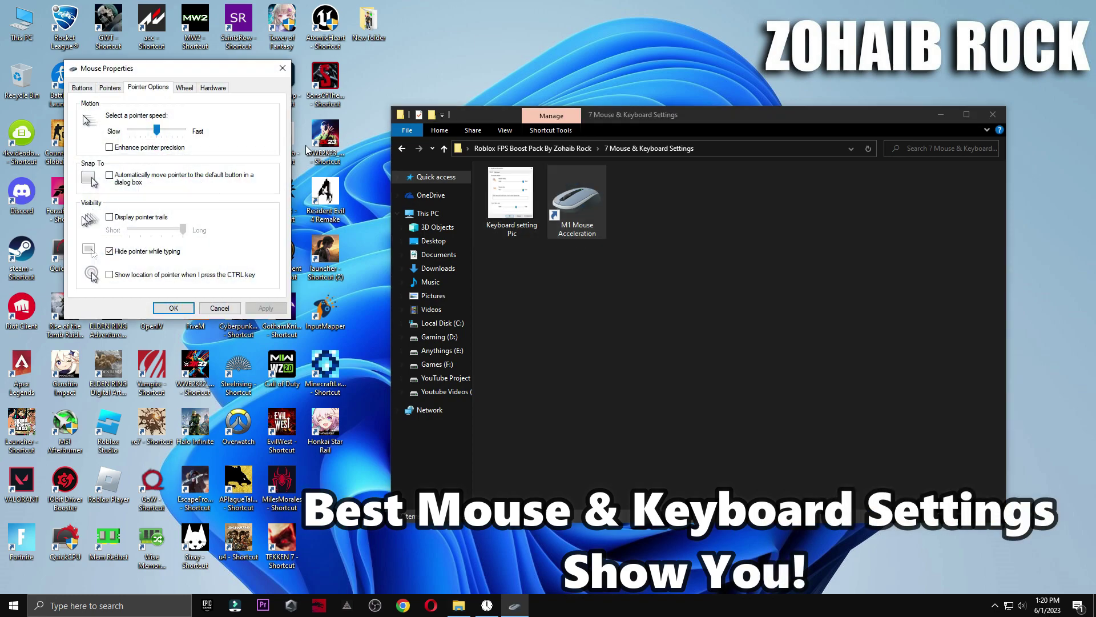
left_click_drag(224, 71, 809, 192)
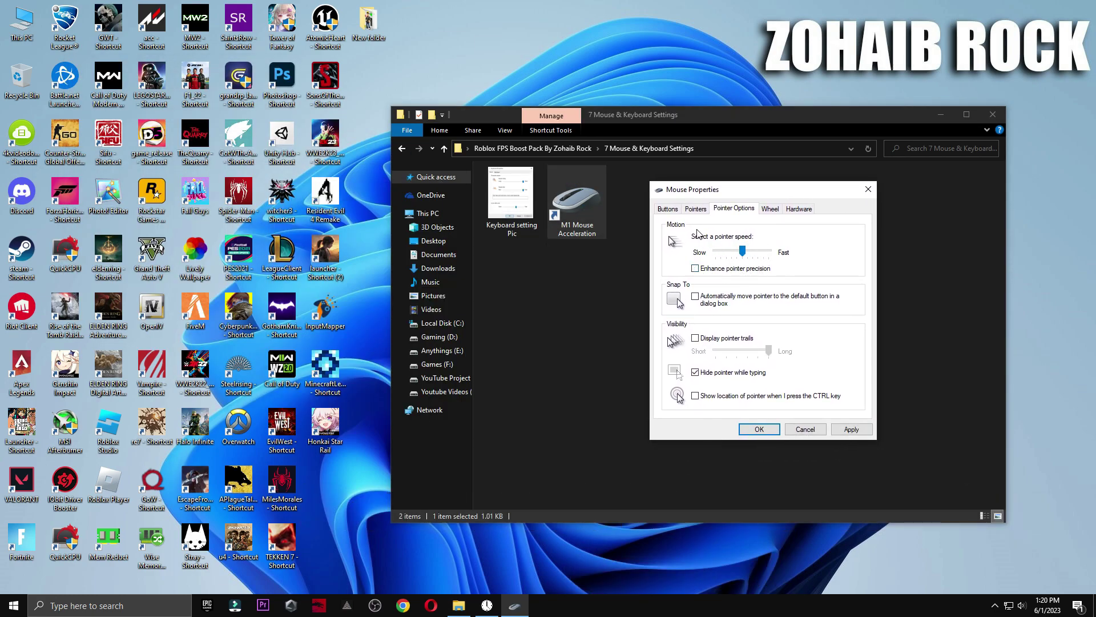
left_click(667, 209)
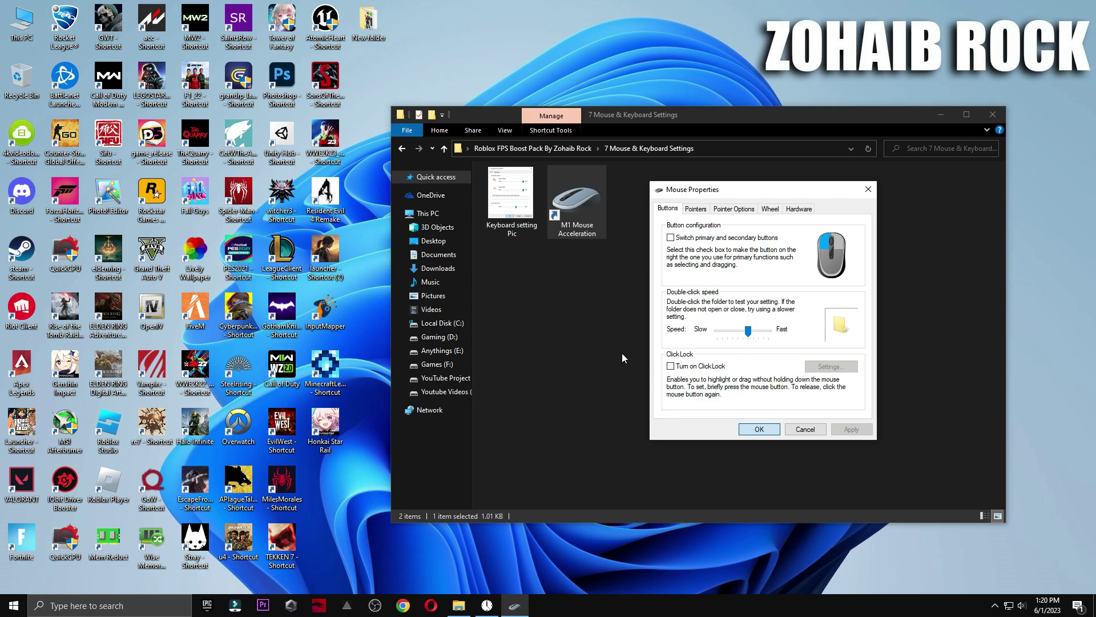
Match Keyboard Properties to the Keyboard setting Pic, with repeat delay at Short and repeat rate at Fast, and close both.
double_click(511, 194)
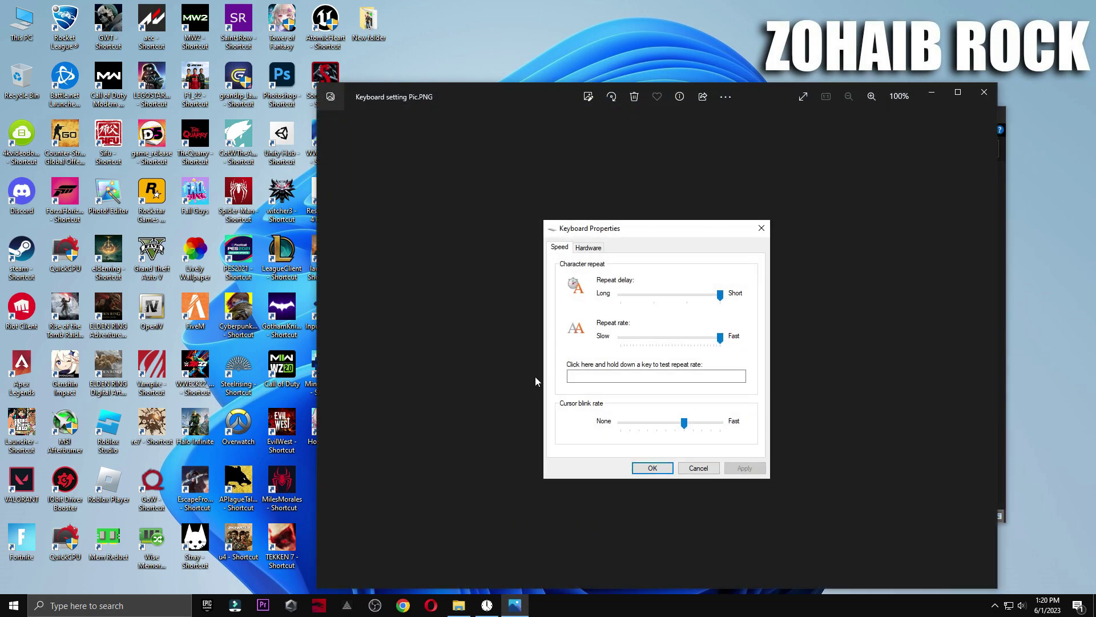
left_click(121, 605)
type("keyboard")
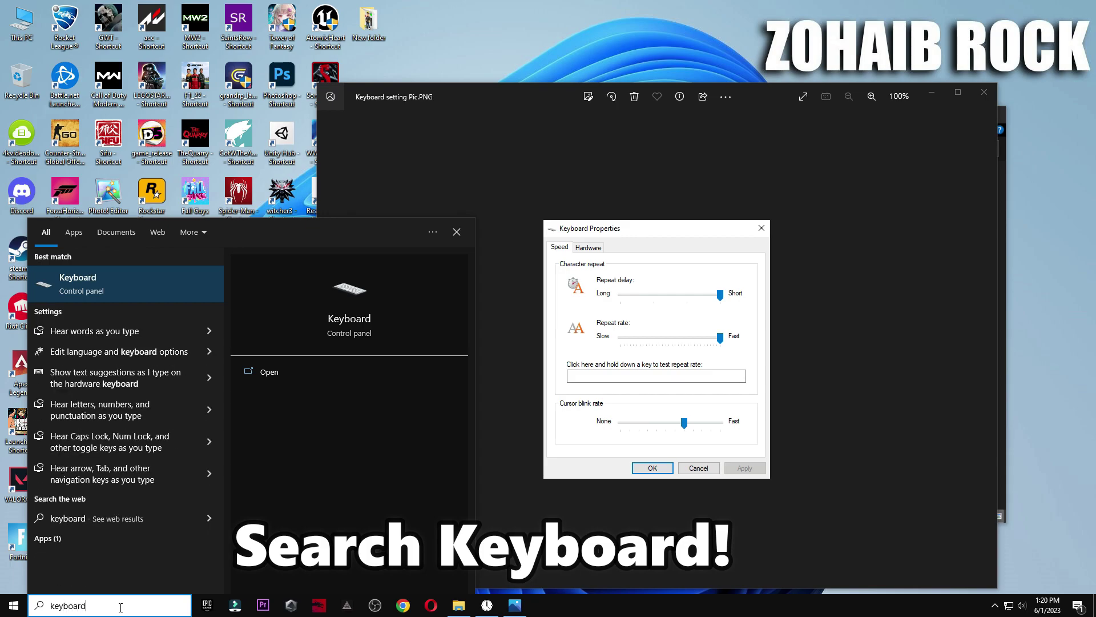
left_click(126, 284)
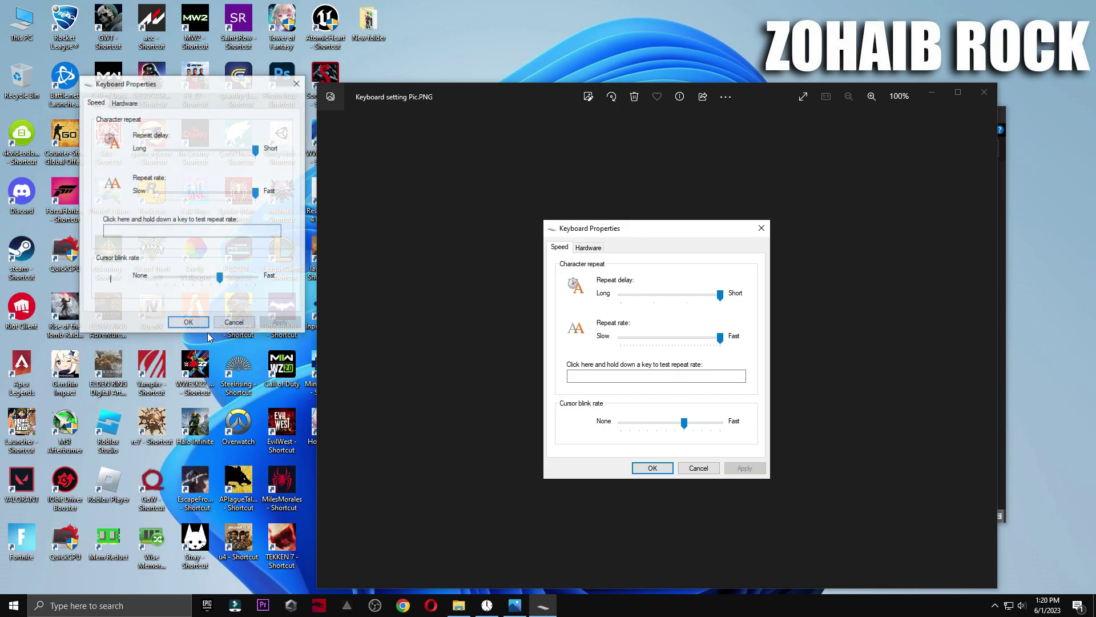
left_click_drag(206, 94, 432, 236)
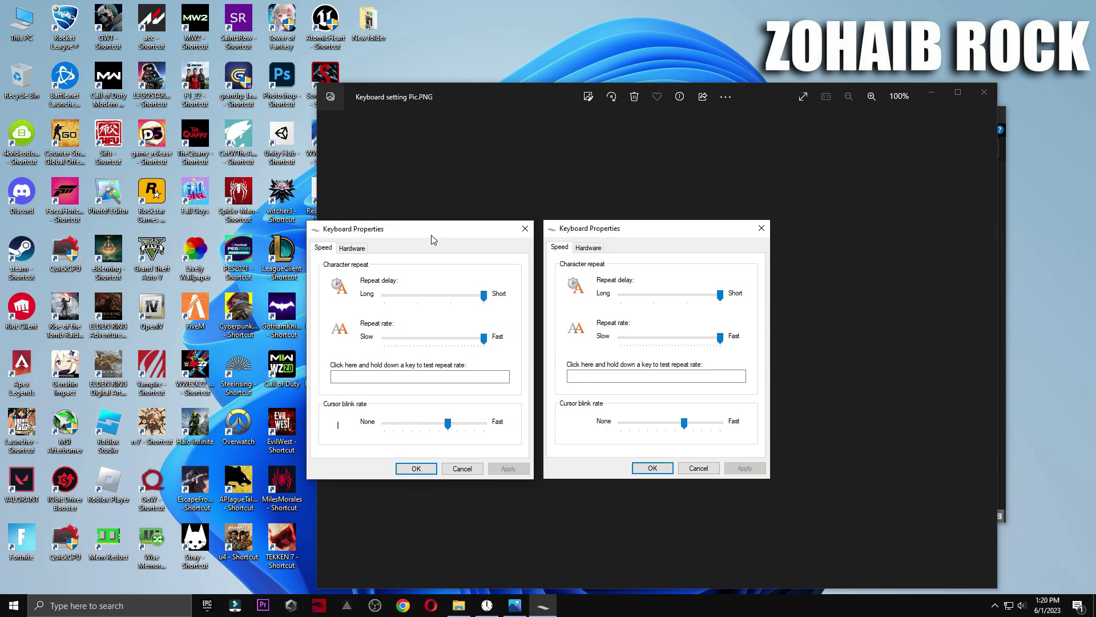
left_click(418, 467)
left_click(984, 93)
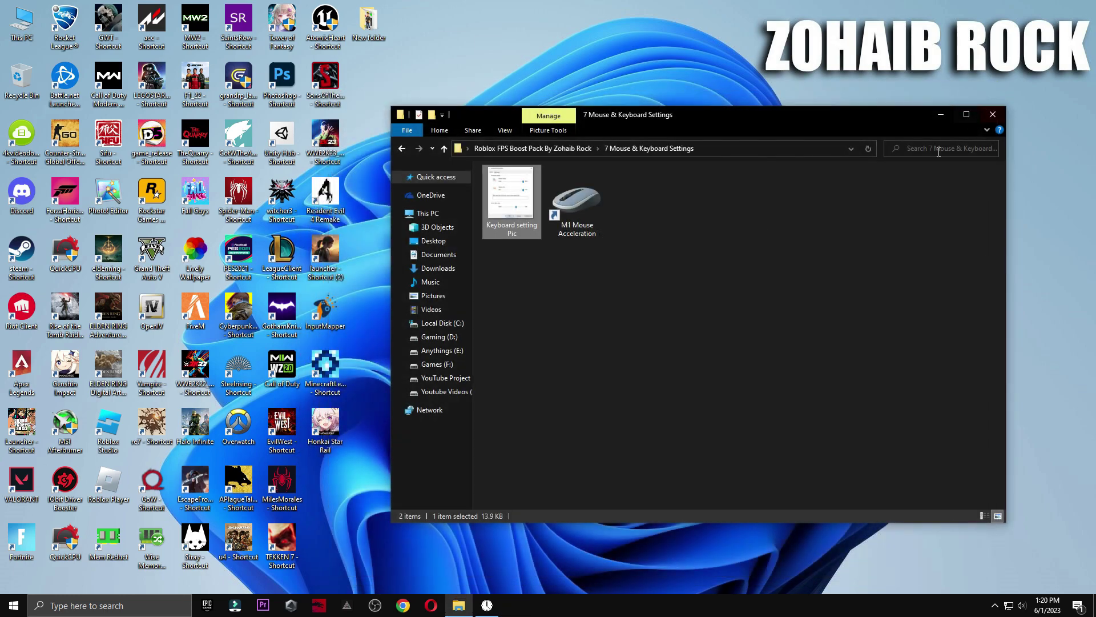
Copy rbxfpsunlocker from the pack's 8 Roblox FPS Unlocker folder to the desktop.
left_click(402, 147)
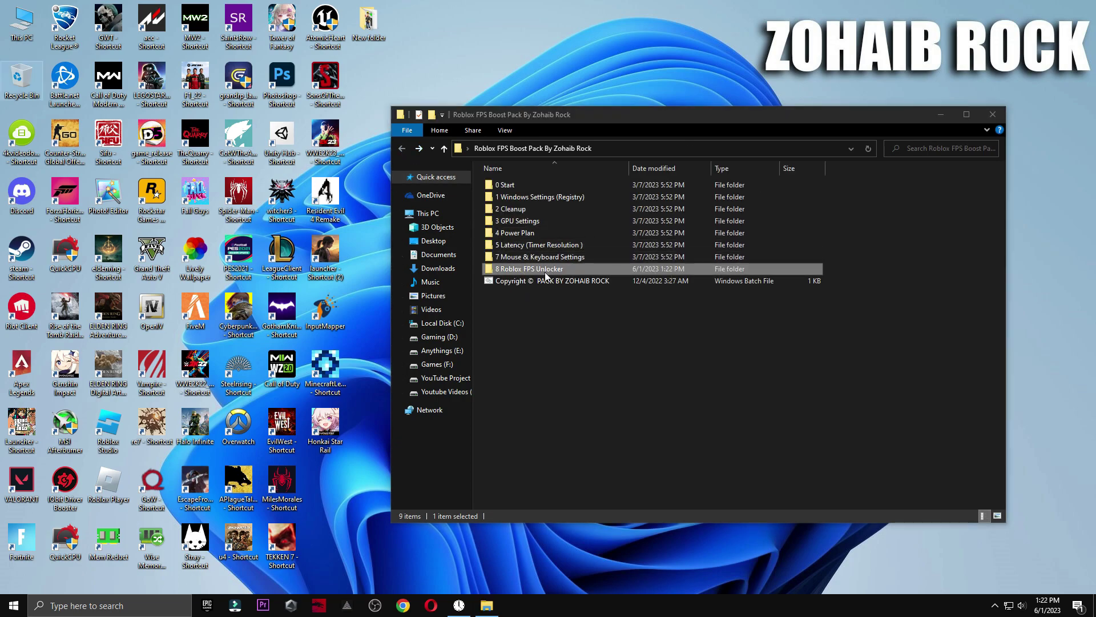
double_click(529, 272)
right_click(519, 184)
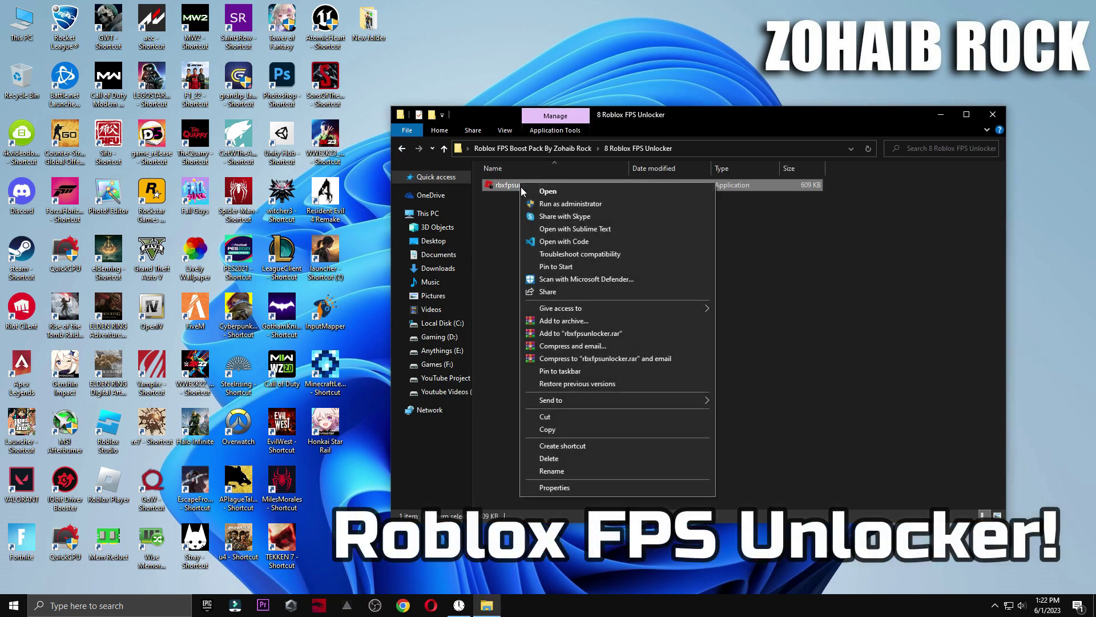
left_click(548, 428)
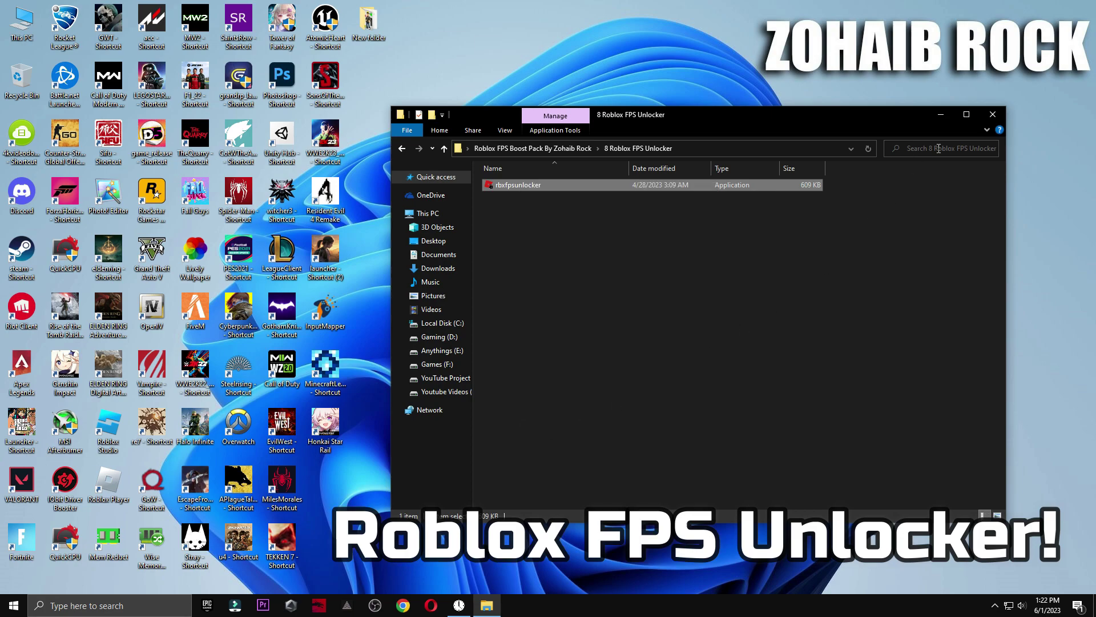
left_click(993, 114)
right_click(434, 155)
left_click(461, 206)
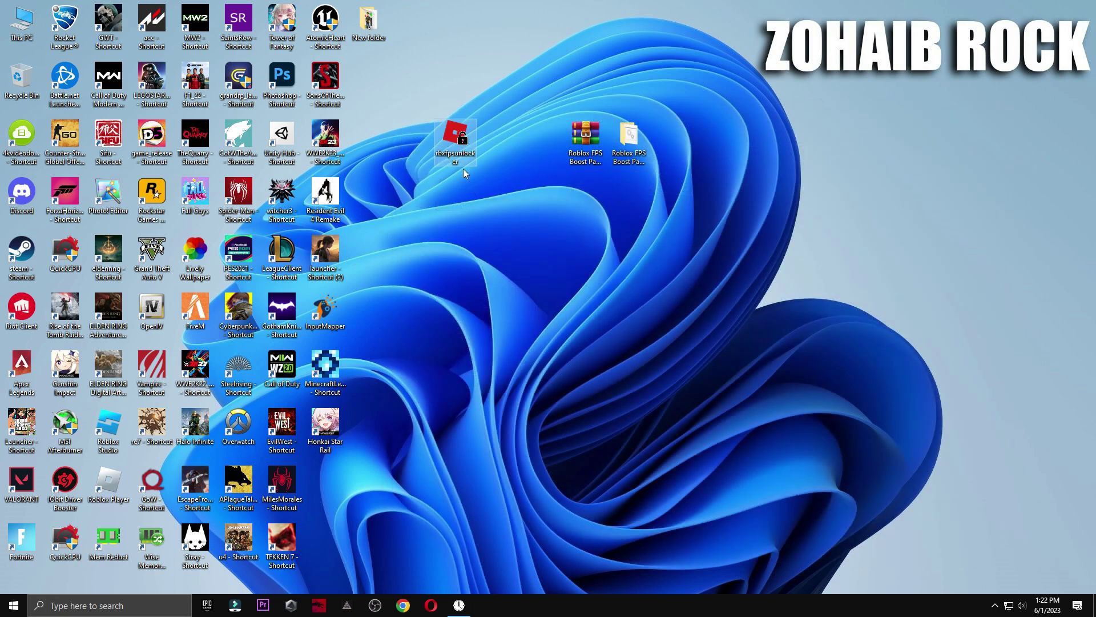
Run rbxfpsunlocker from the desktop and place its settings file beneath it.
left_click_drag(386, 91, 393, 100)
double_click(382, 87)
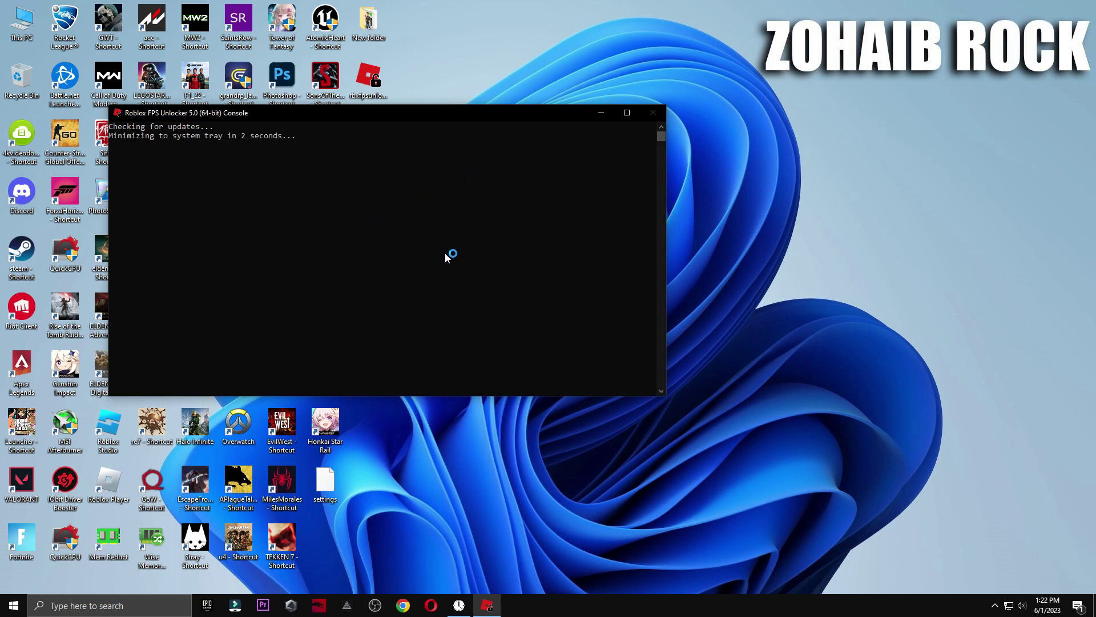
left_click_drag(331, 478, 393, 169)
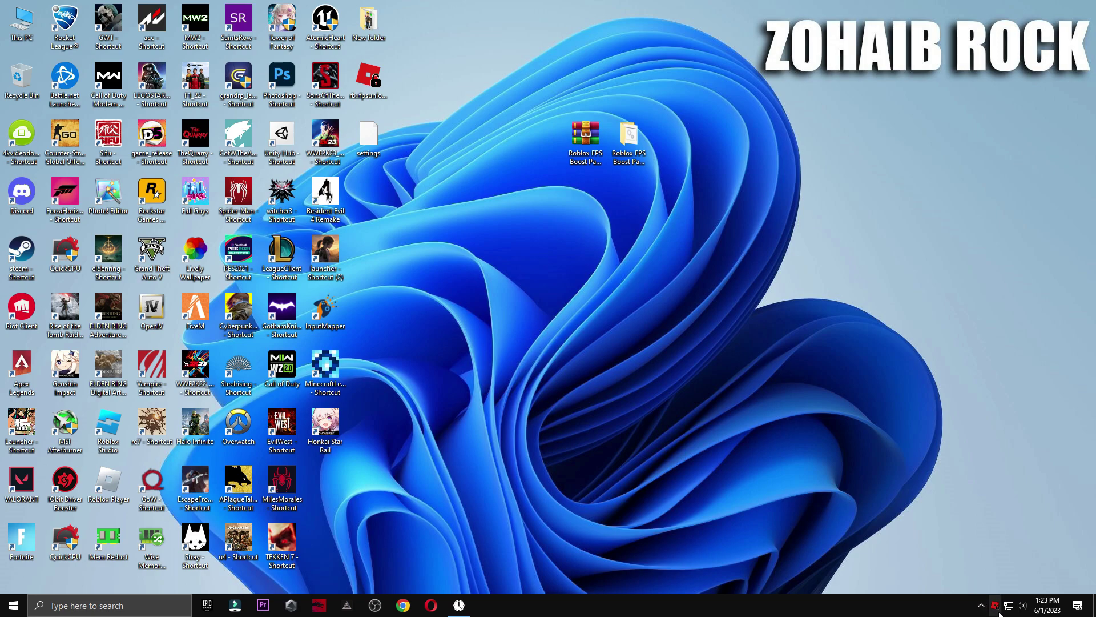
Set the FPS Cap of the running Roblox FPS Unlocker to 360.
right_click(973, 583)
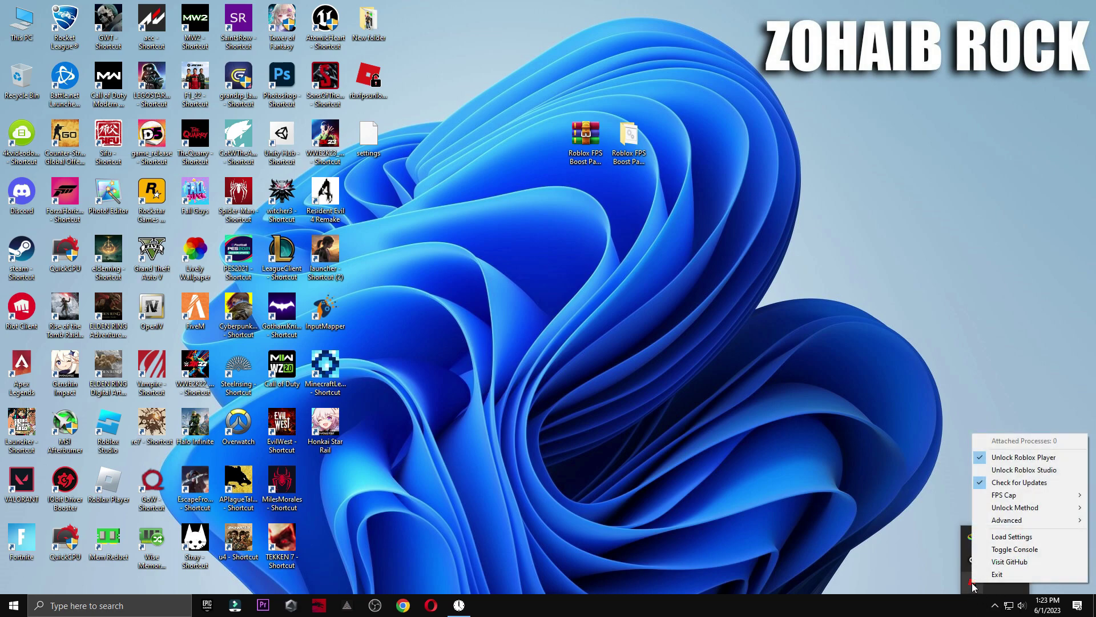
mouse_move(1005, 495)
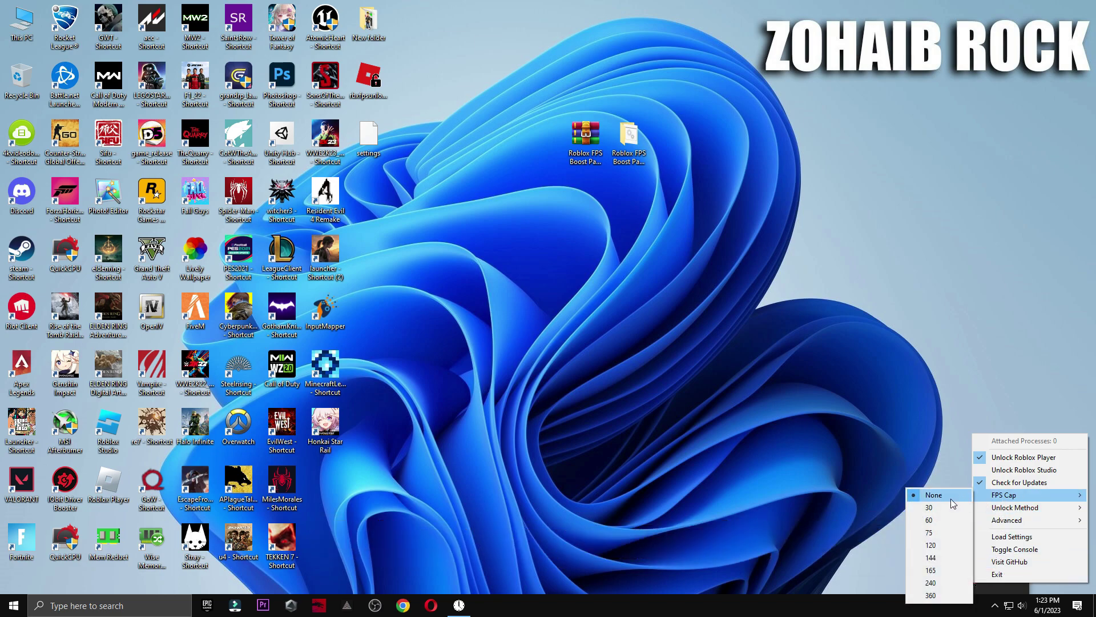
left_click(931, 595)
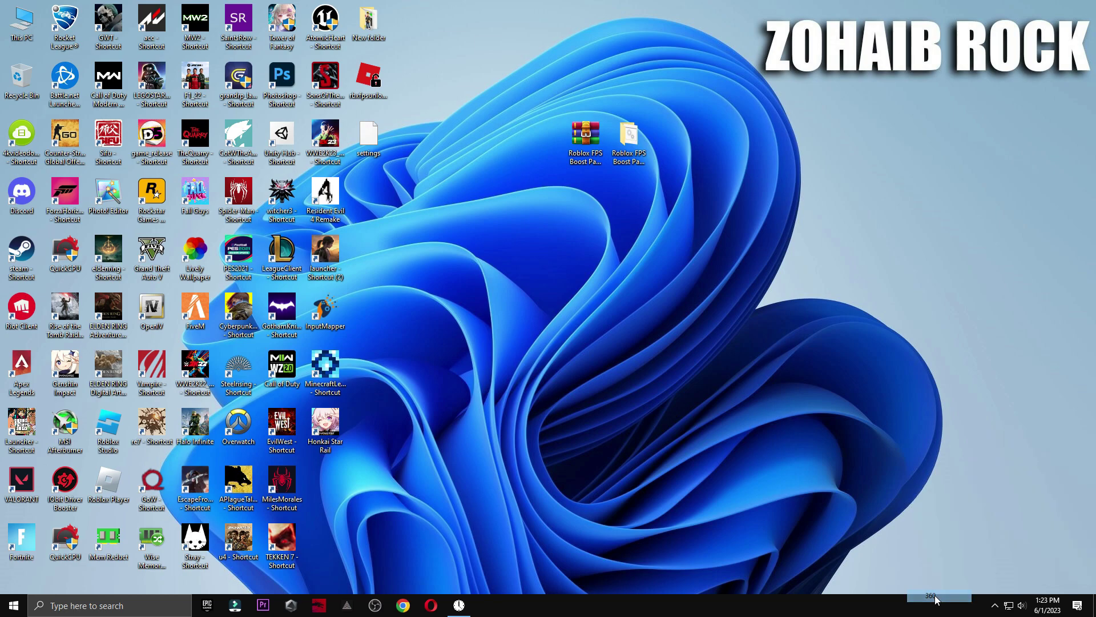
Open Graphics settings from the Gaming section of Windows Settings and remove the existing Roblox entry from the performance preference list.
left_click(14, 605)
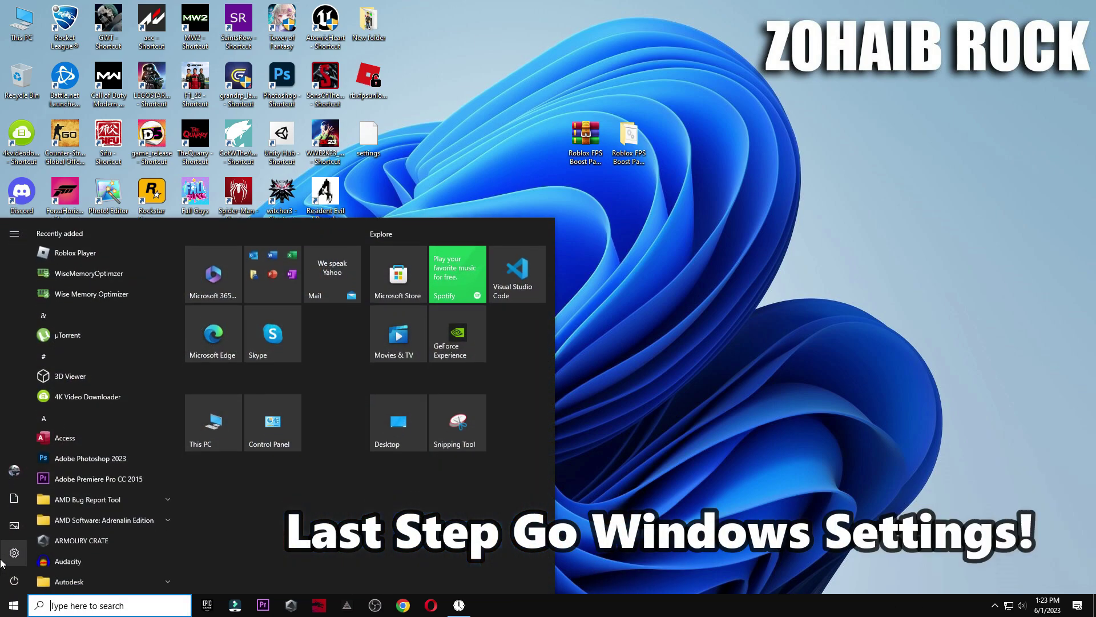
left_click(59, 554)
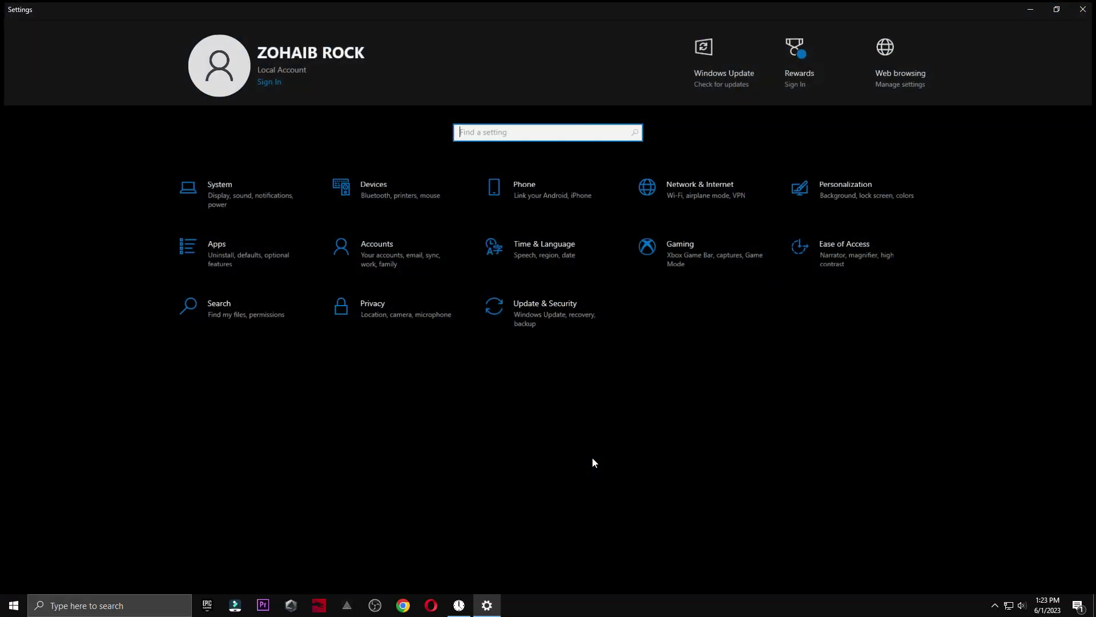
left_click(693, 246)
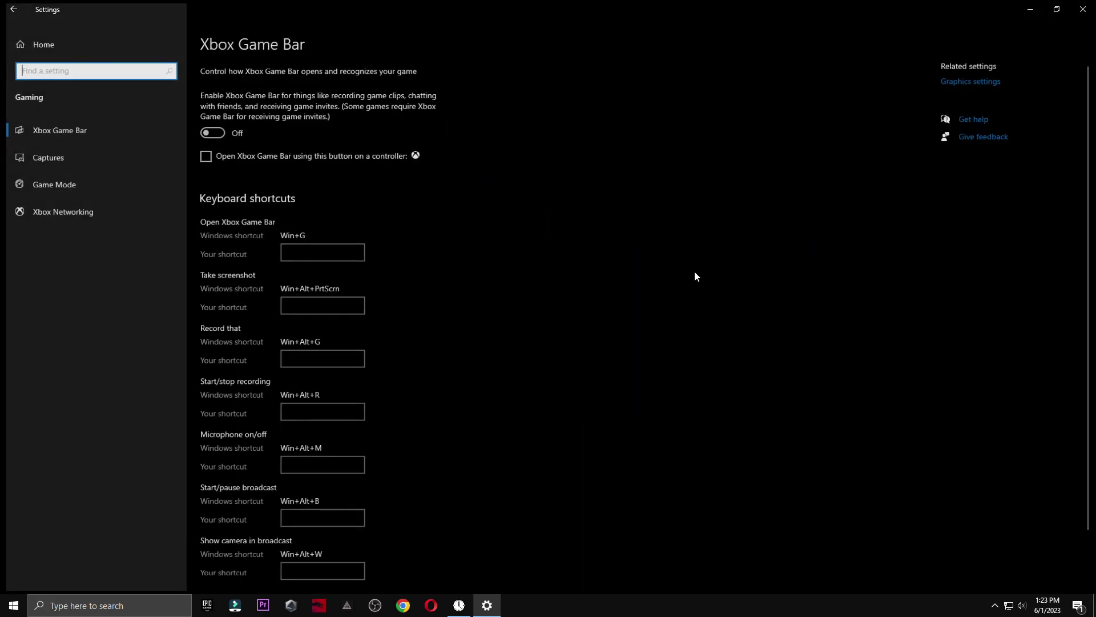
left_click(961, 82)
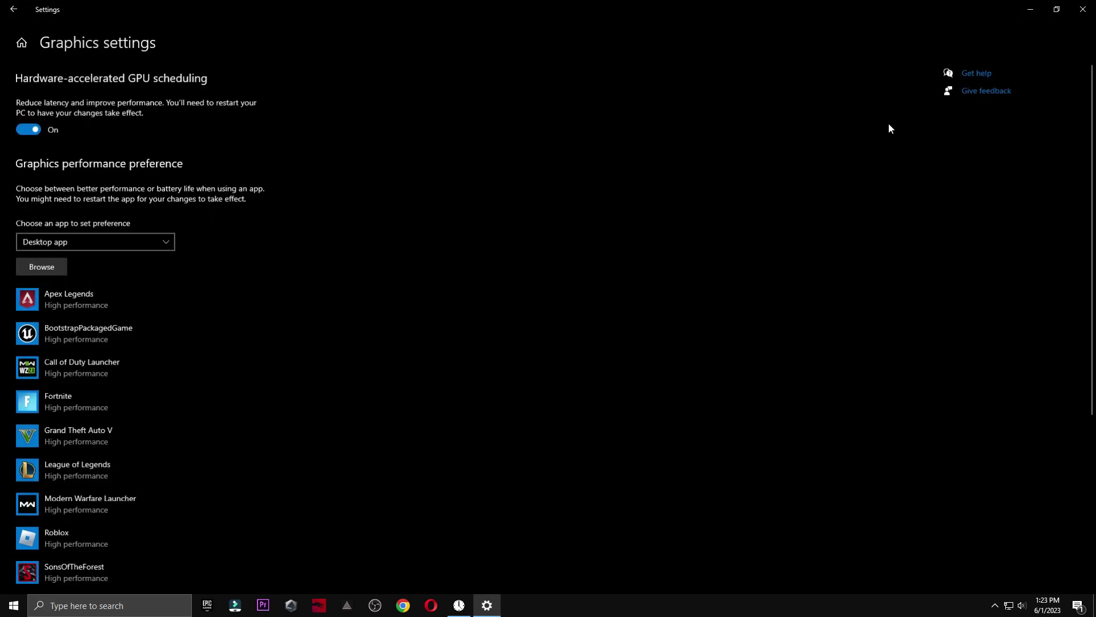
scroll(184, 278, "down", 5)
left_click(101, 298)
left_click(230, 351)
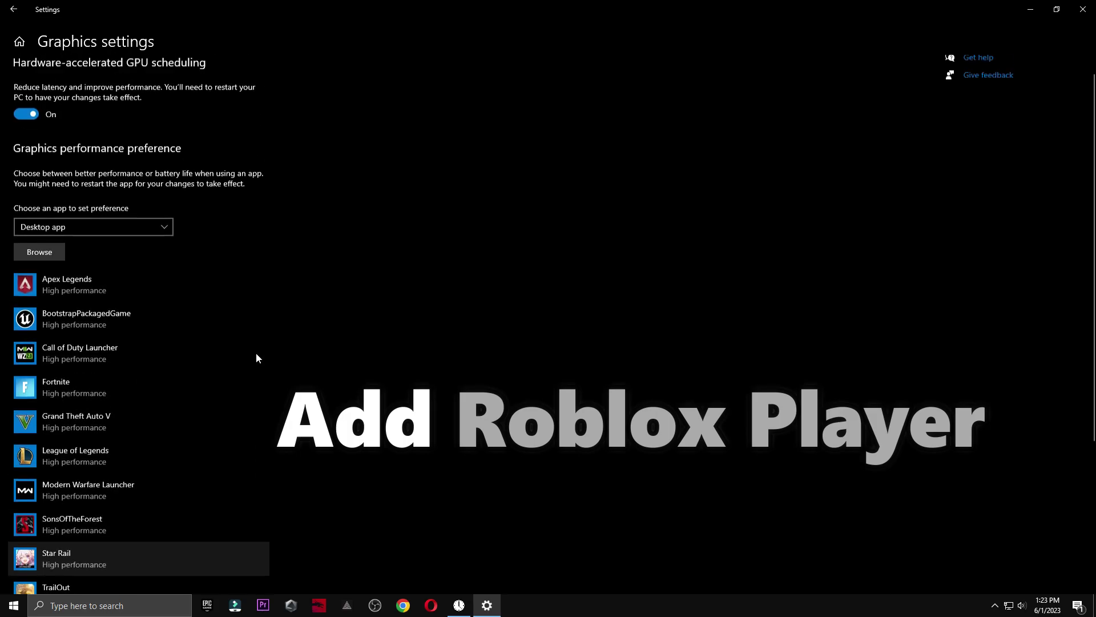
Add the Roblox Player desktop app from the Desktop folder to the graphics performance preference list.
left_click(57, 266)
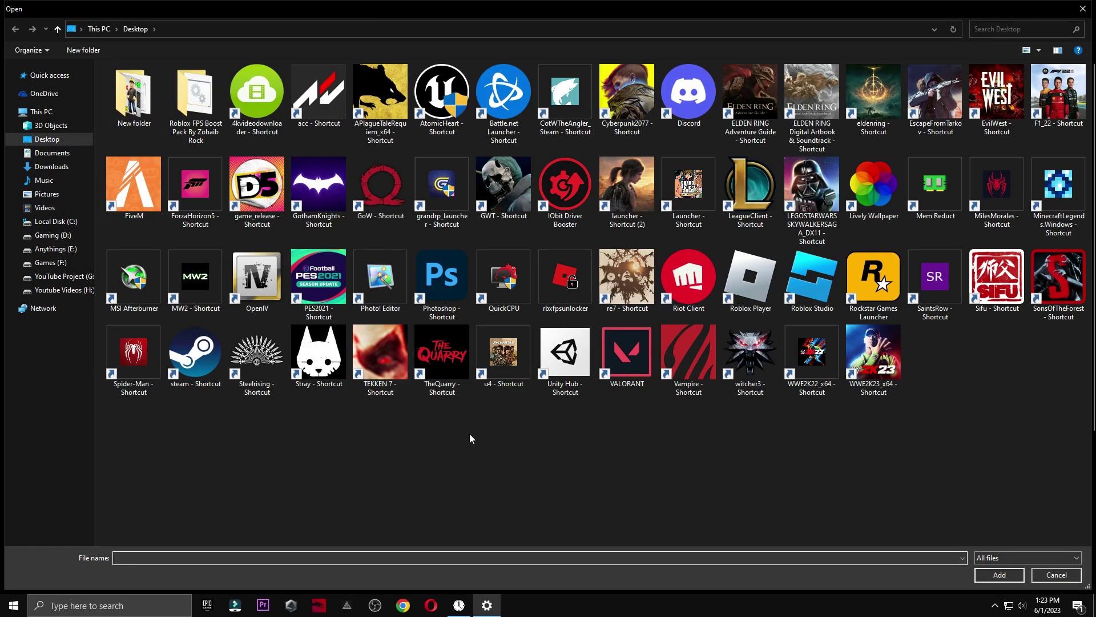
left_click(740, 263)
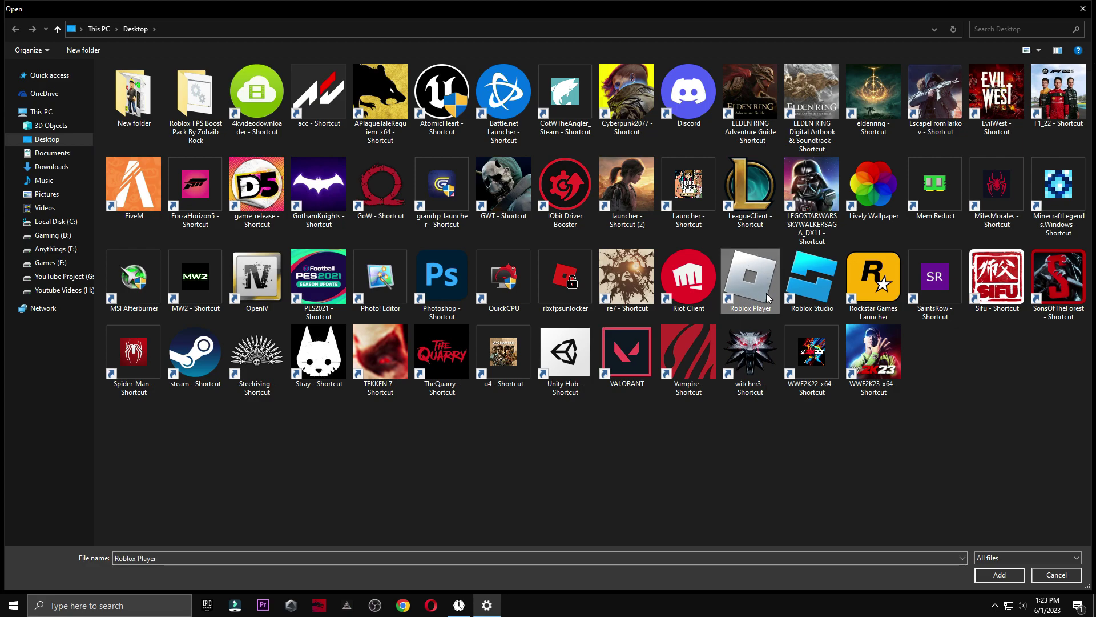
left_click(999, 574)
scroll(230, 526, "down", 3)
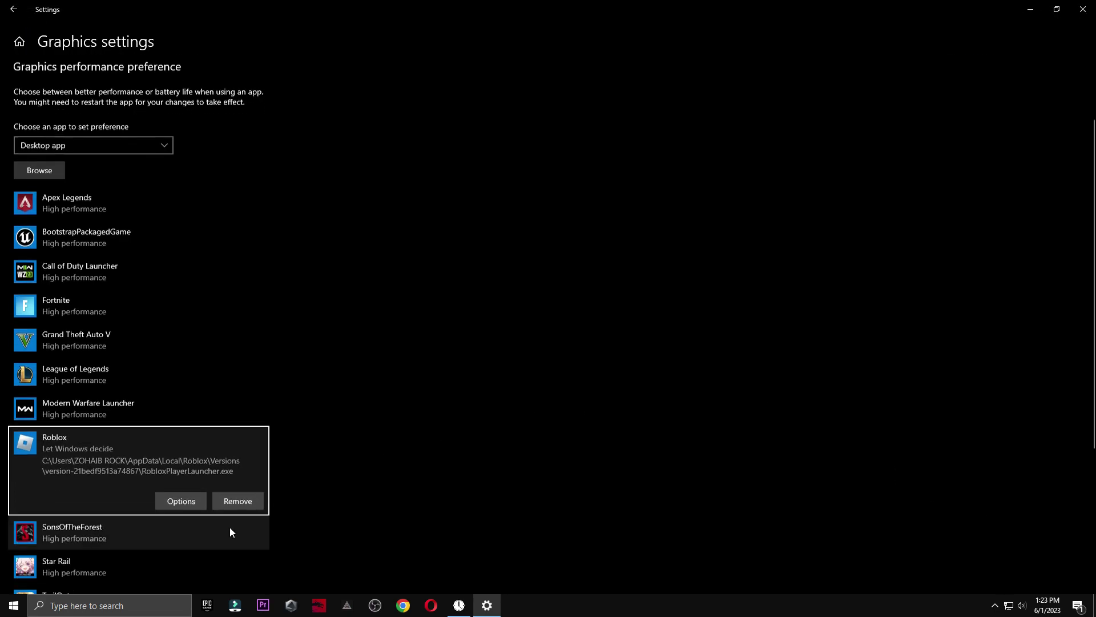
Set Roblox's graphics preference to High performance, save it, and close Settings.
left_click(181, 437)
left_click(482, 323)
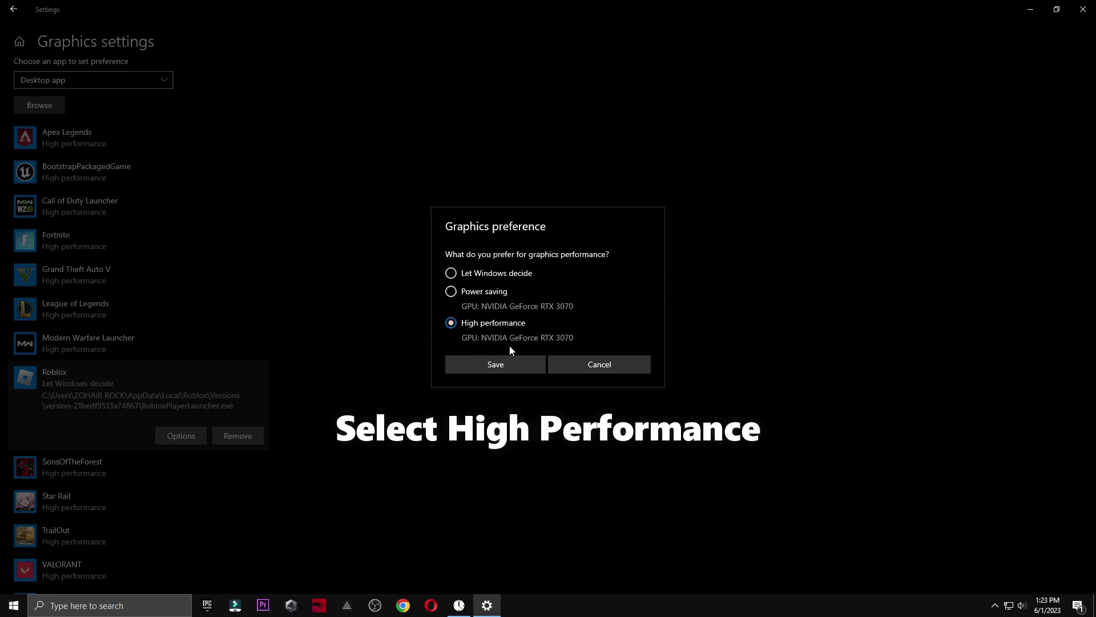
left_click(512, 364)
left_click(1083, 10)
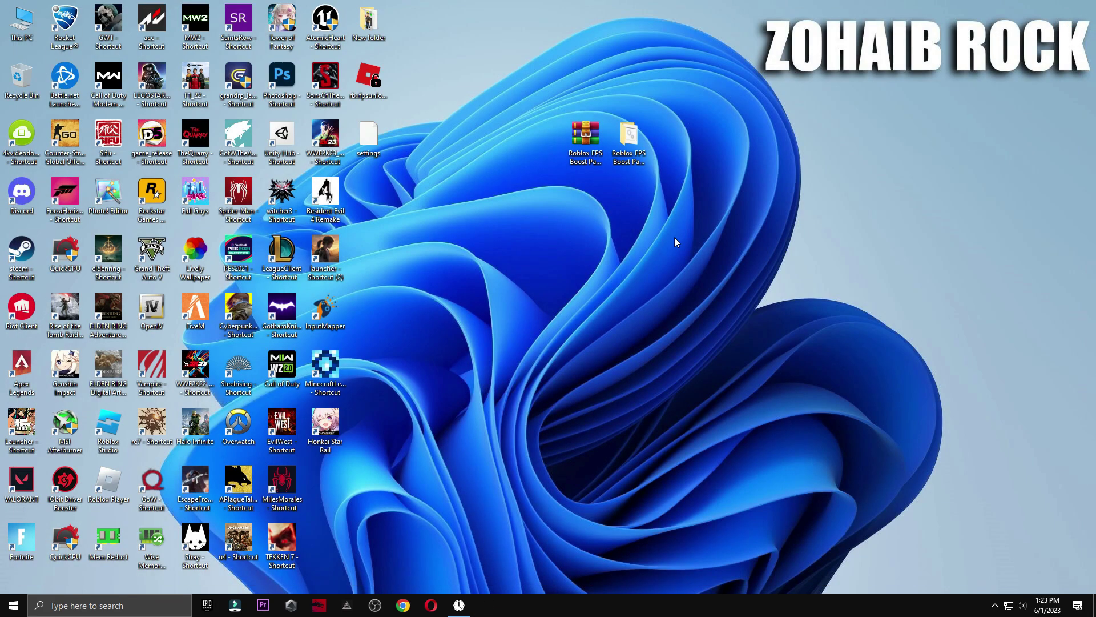
Restart the PC to apply the optimization changes.
left_click(13, 606)
left_click(15, 583)
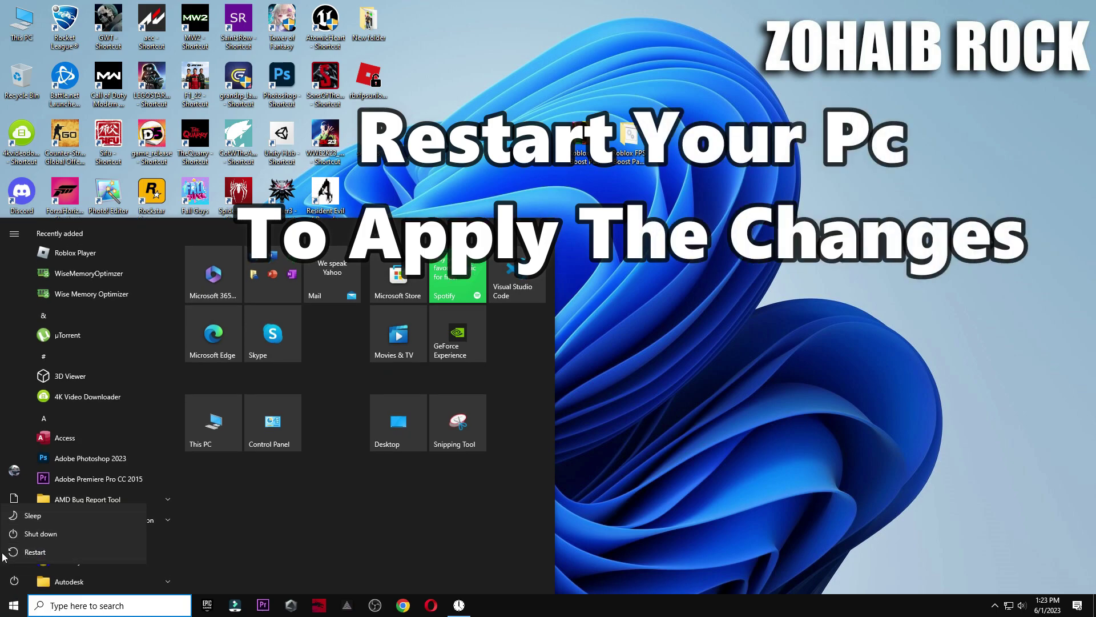